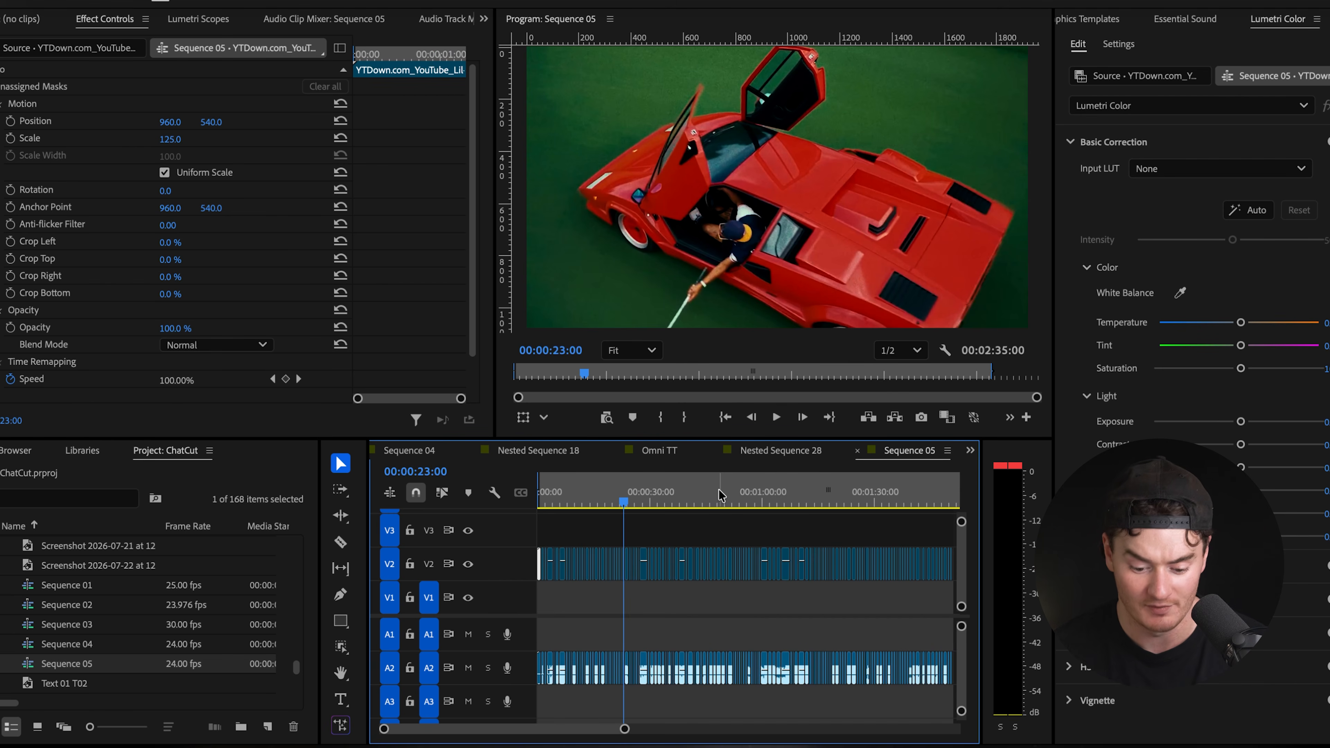
Scrub through the opening clips of Sequence 05 to examine how the footage is cut.
scroll(619, 555, "up", 5)
scroll(619, 556, "left", 6)
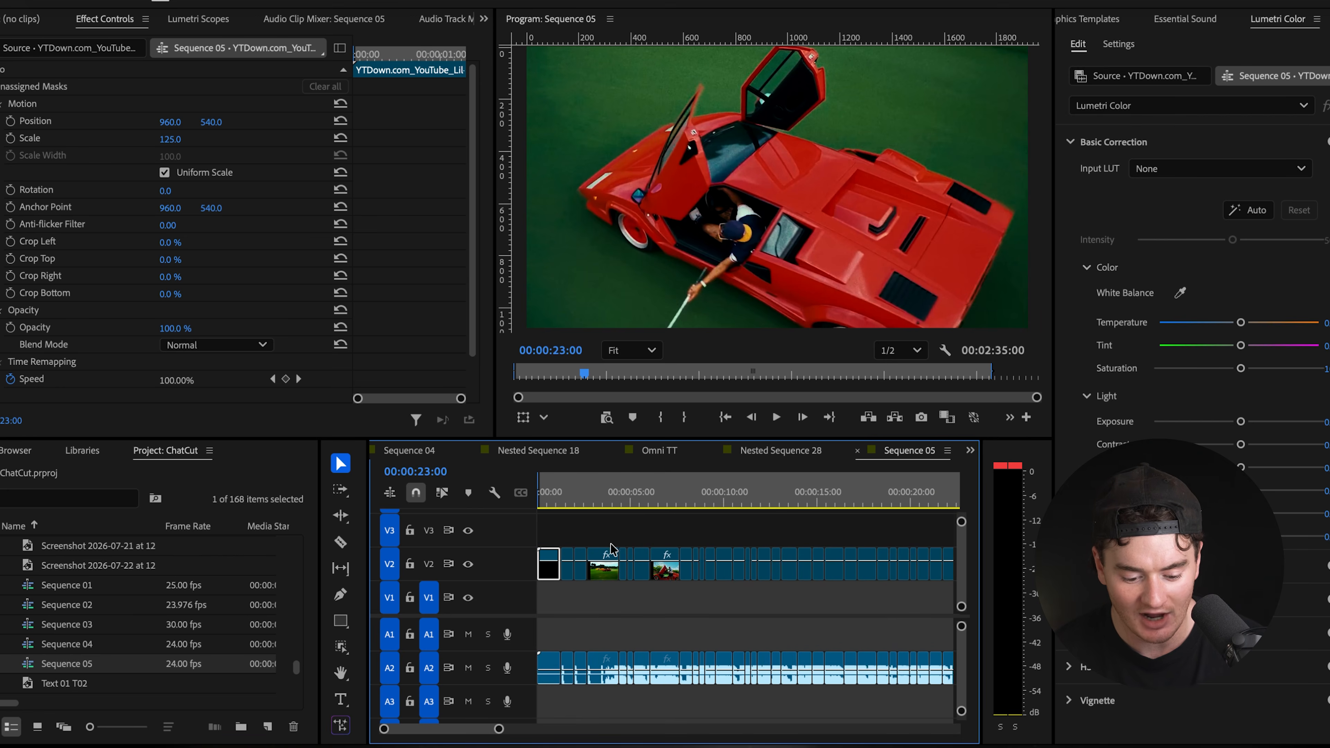
left_click(585, 516)
left_click_drag(574, 500, 627, 505)
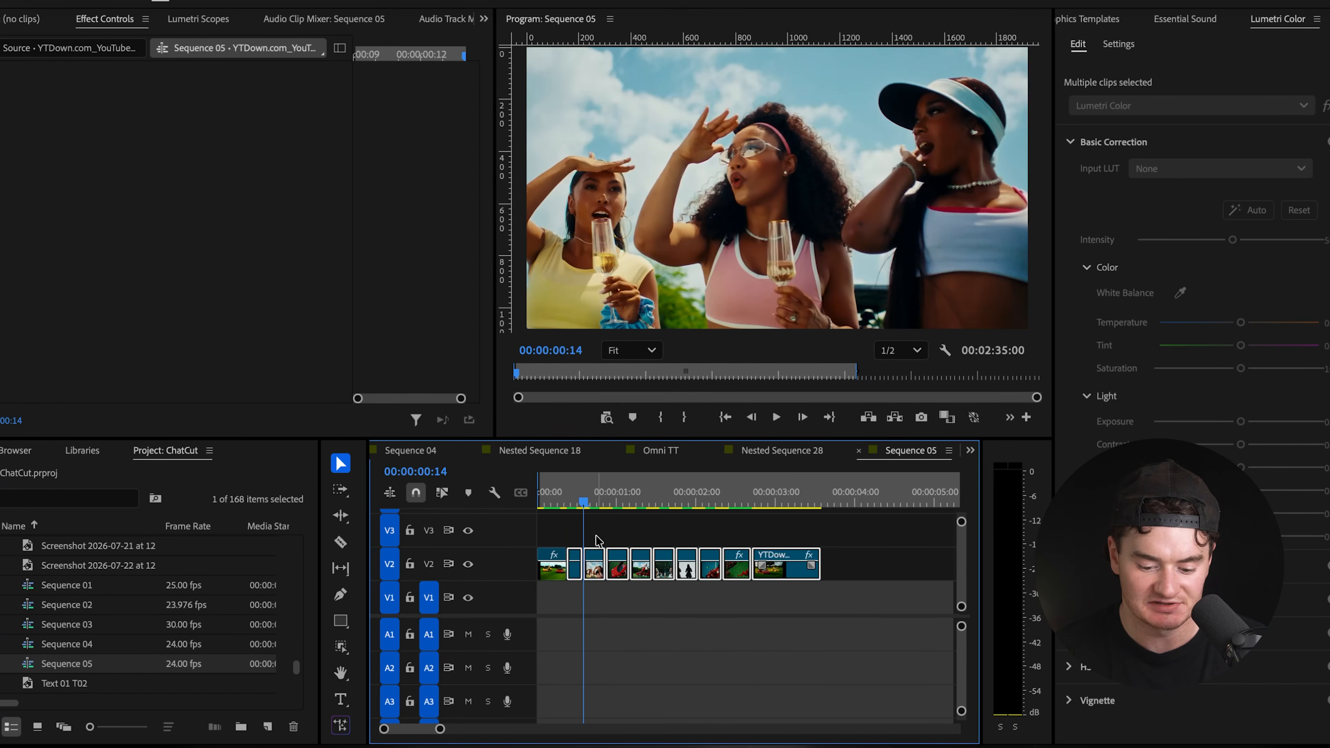
Deselect the V2 clips and play the sequence from its start to review the opening cuts.
left_click(597, 536)
scroll(658, 546, "up", 5)
scroll(658, 546, "left", 5)
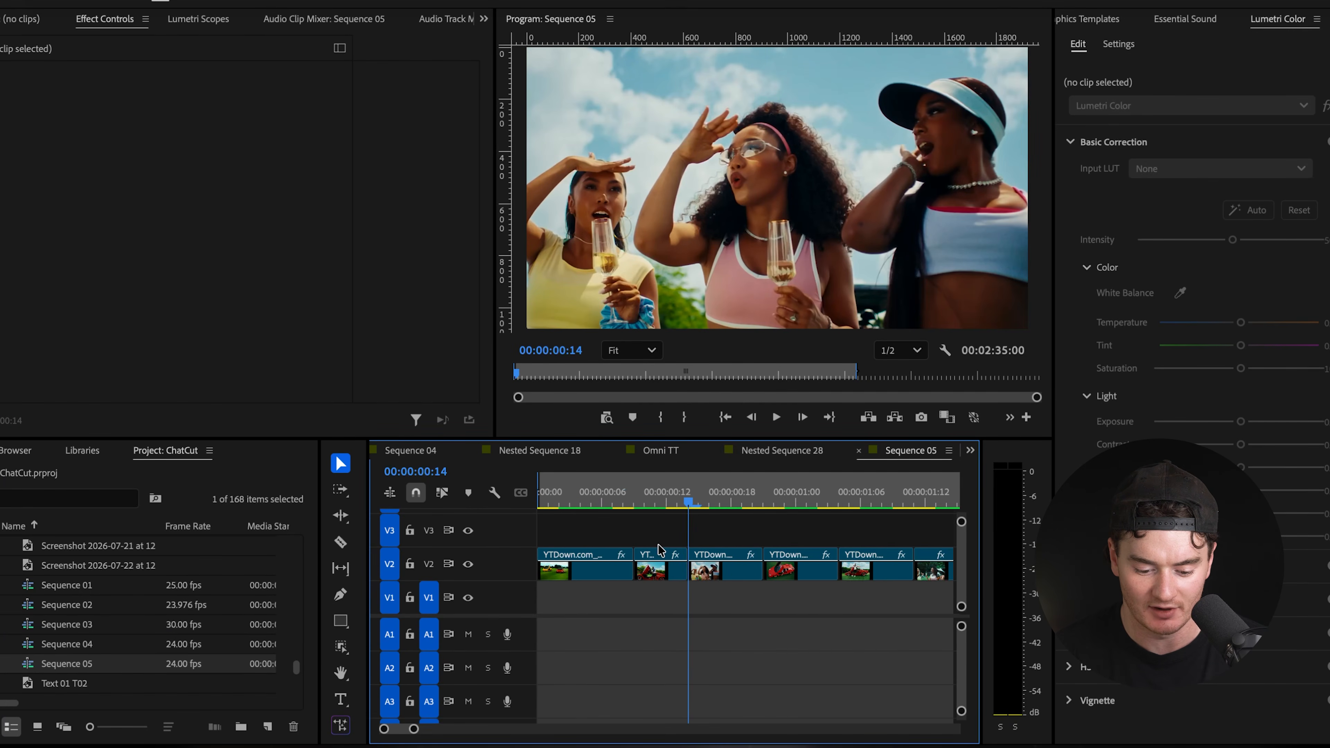
scroll(659, 550, "down", 5)
key("Home")
key("space")
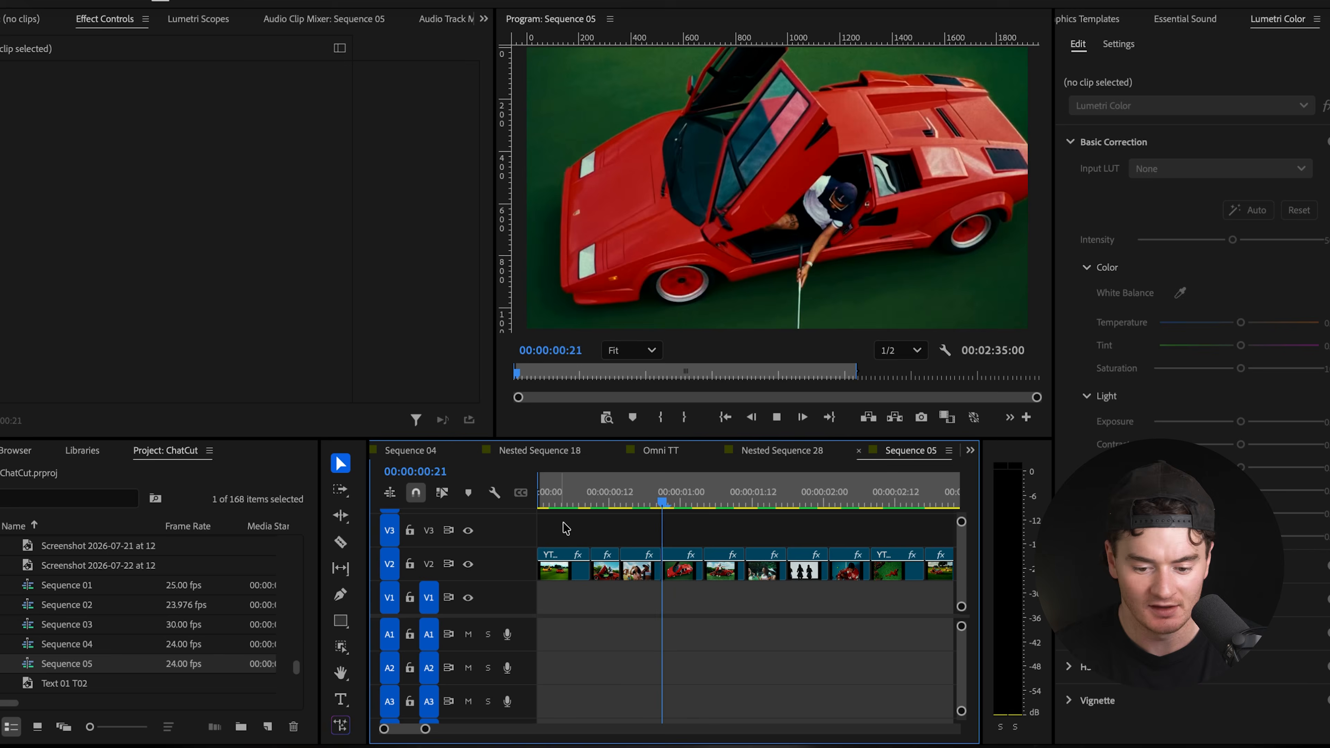
key("space")
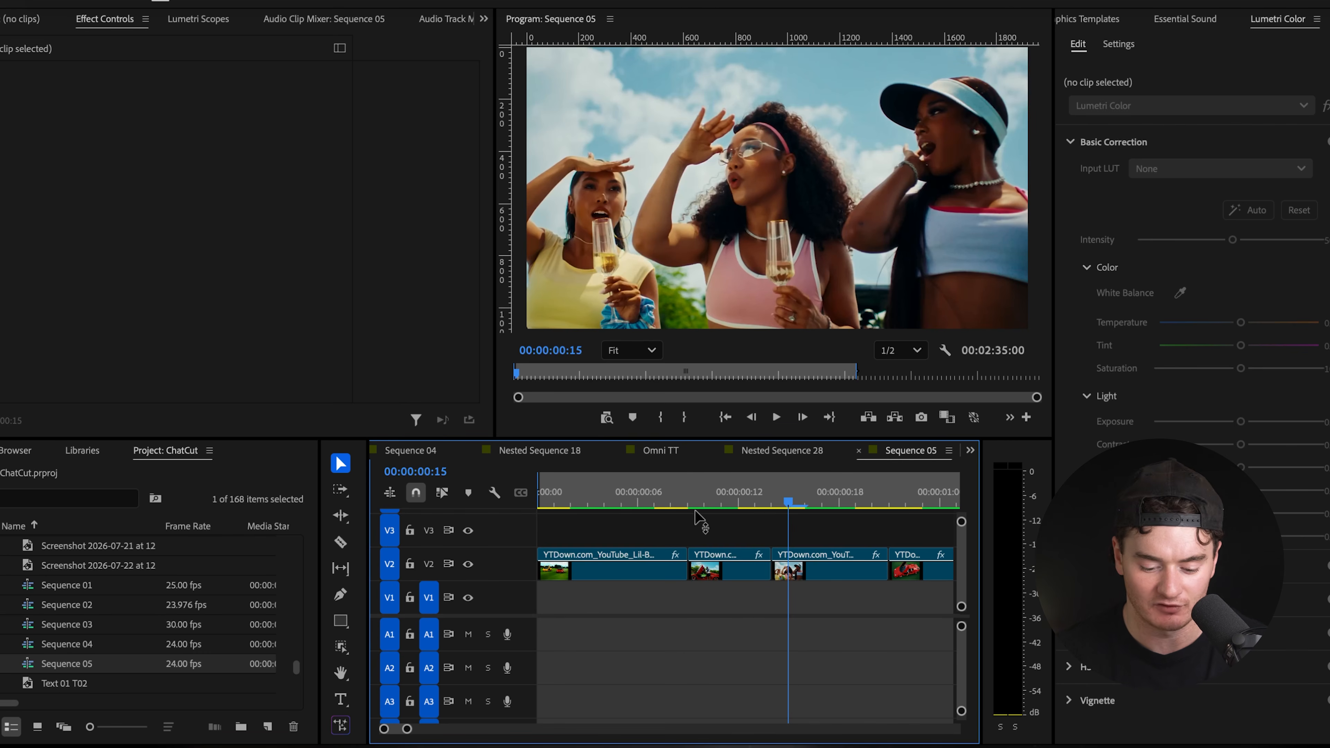
Move all the clips from track V2 down to track V1, leaving them deselected.
left_click(695, 504)
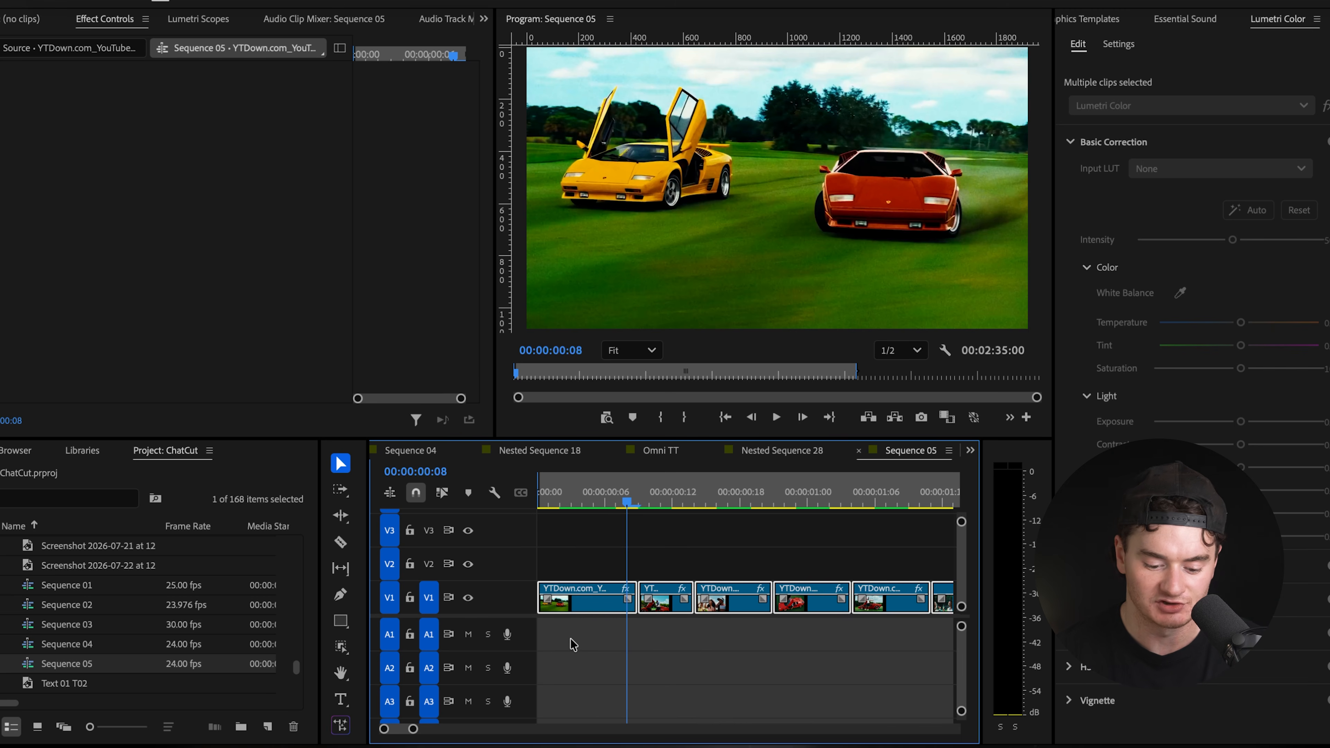
key("=")
left_click(619, 559)
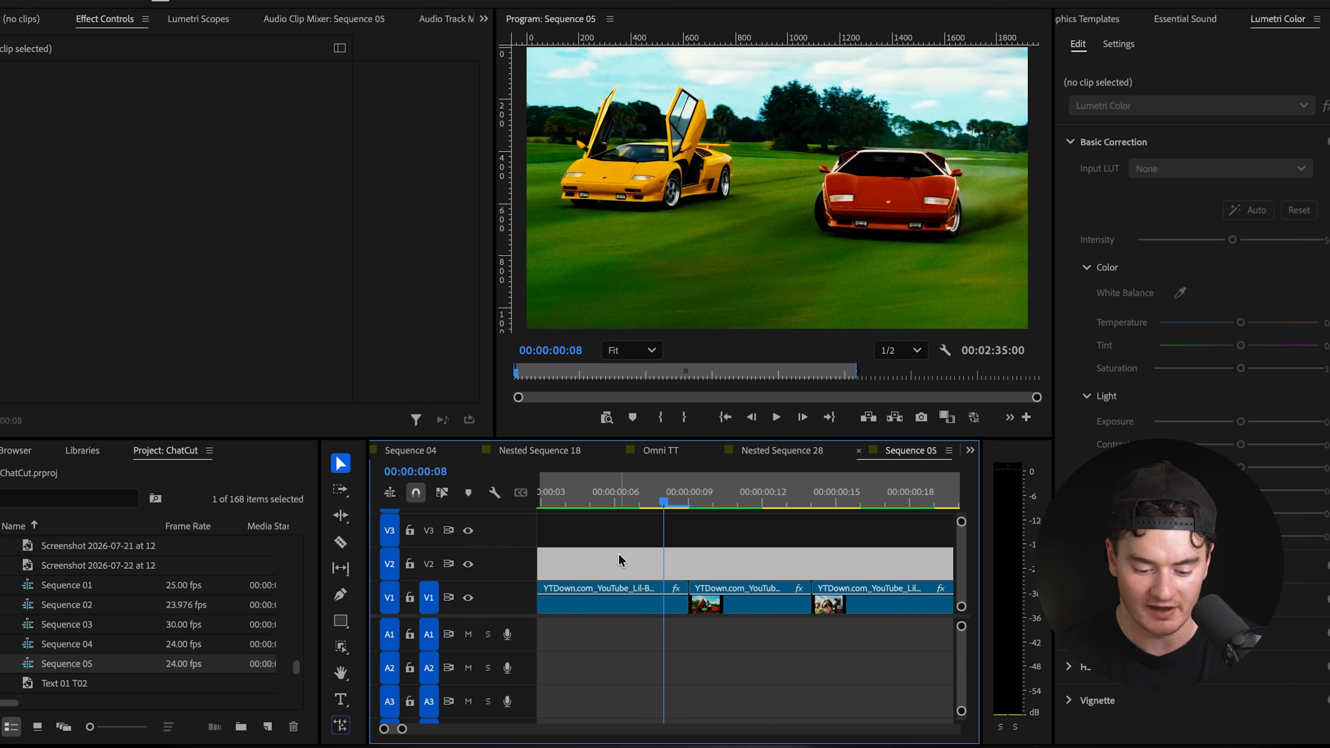
Raise the second clip to V2 and extend its start to 00:00:00:07, overlapping the end of the first clip.
scroll(619, 559, "left", 3)
left_click_drag(605, 487, 703, 501)
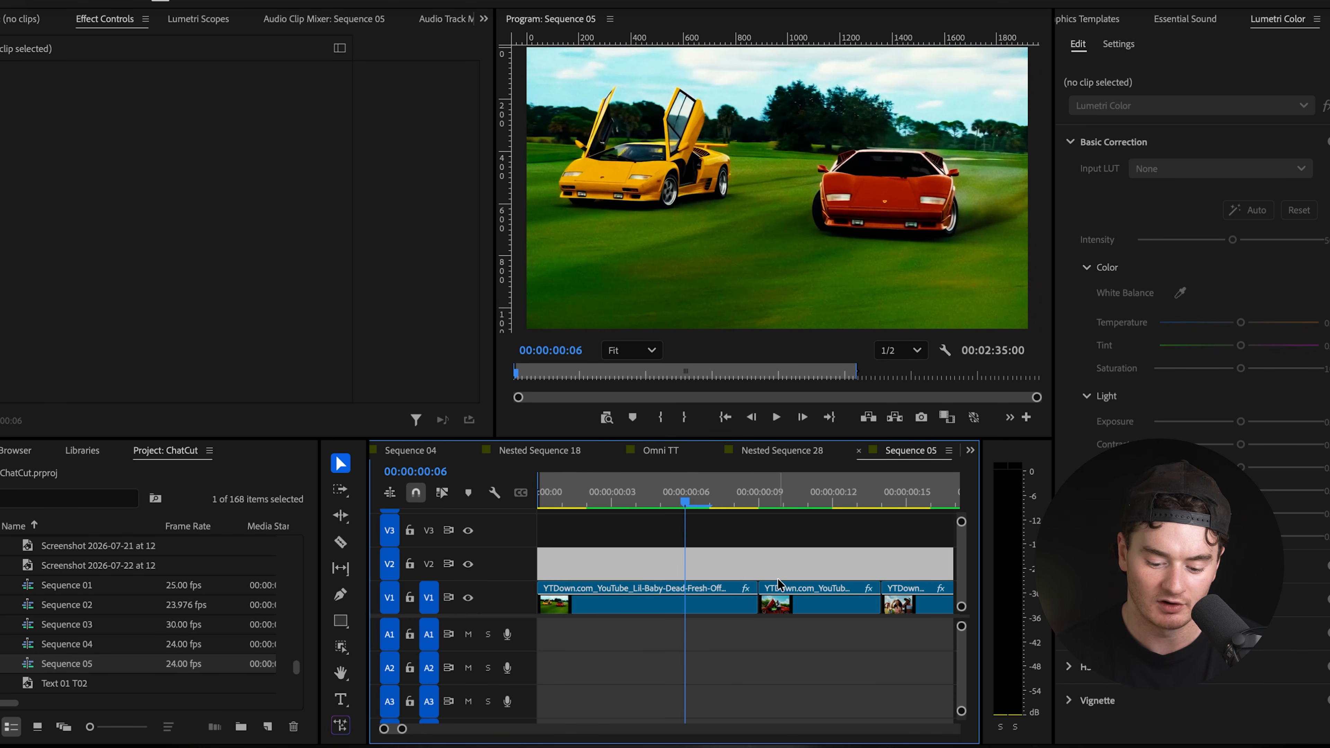
left_click_drag(780, 592, 780, 558)
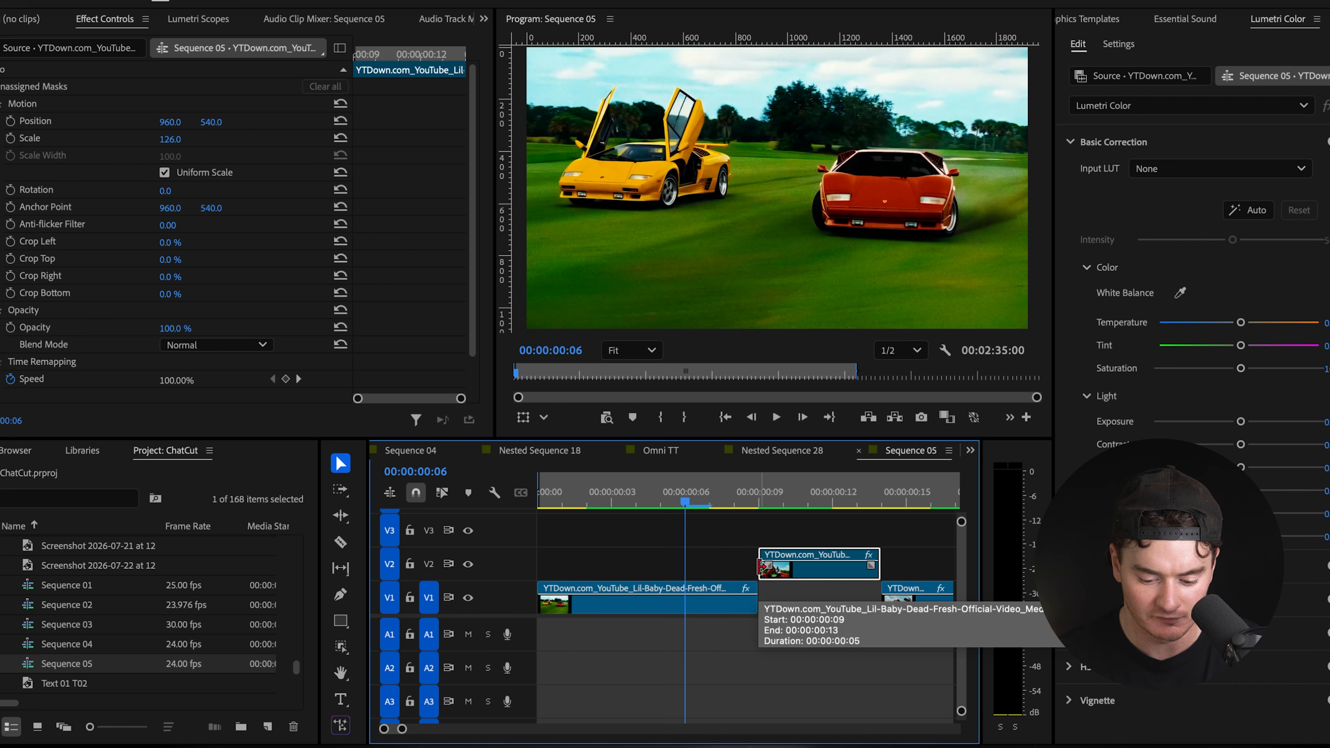
left_click_drag(762, 566, 714, 566)
Split the V2 clip at 00:00:00:09, two frames after its start, where the first clip ends.
left_click(710, 503)
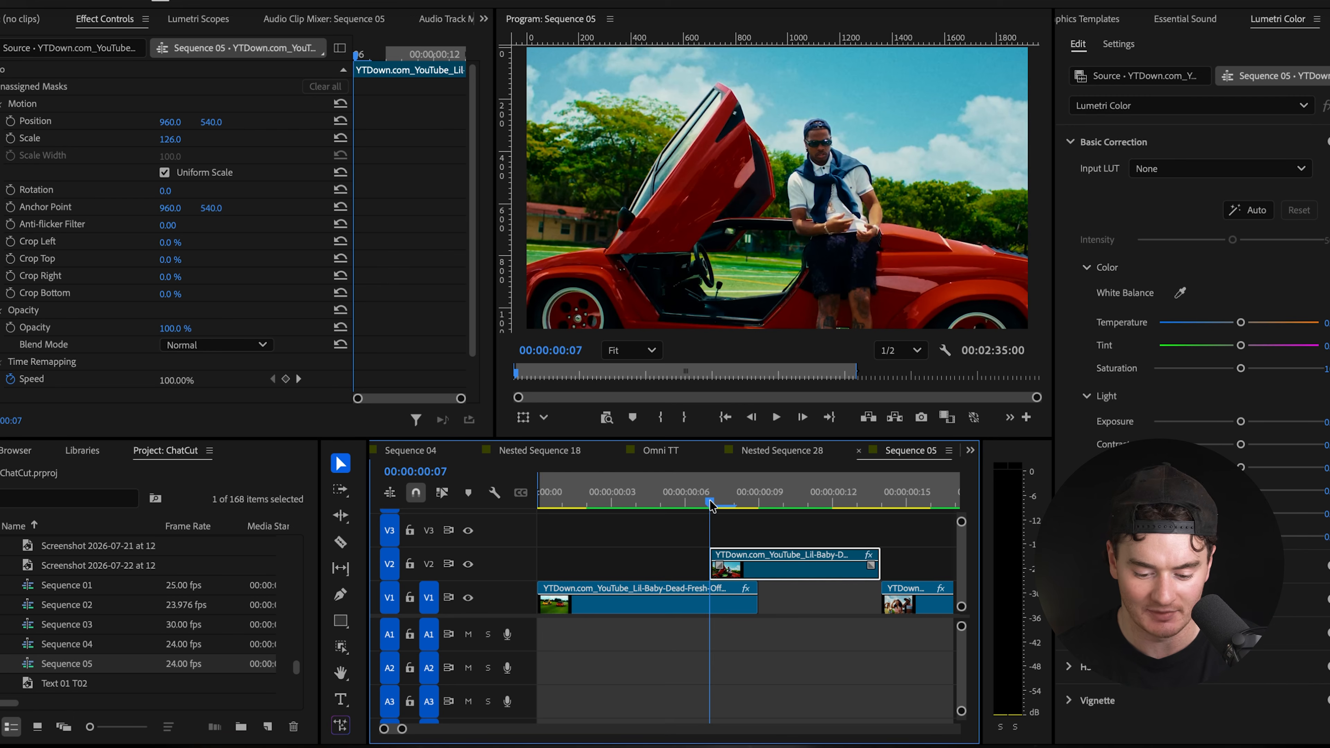
key("Right")
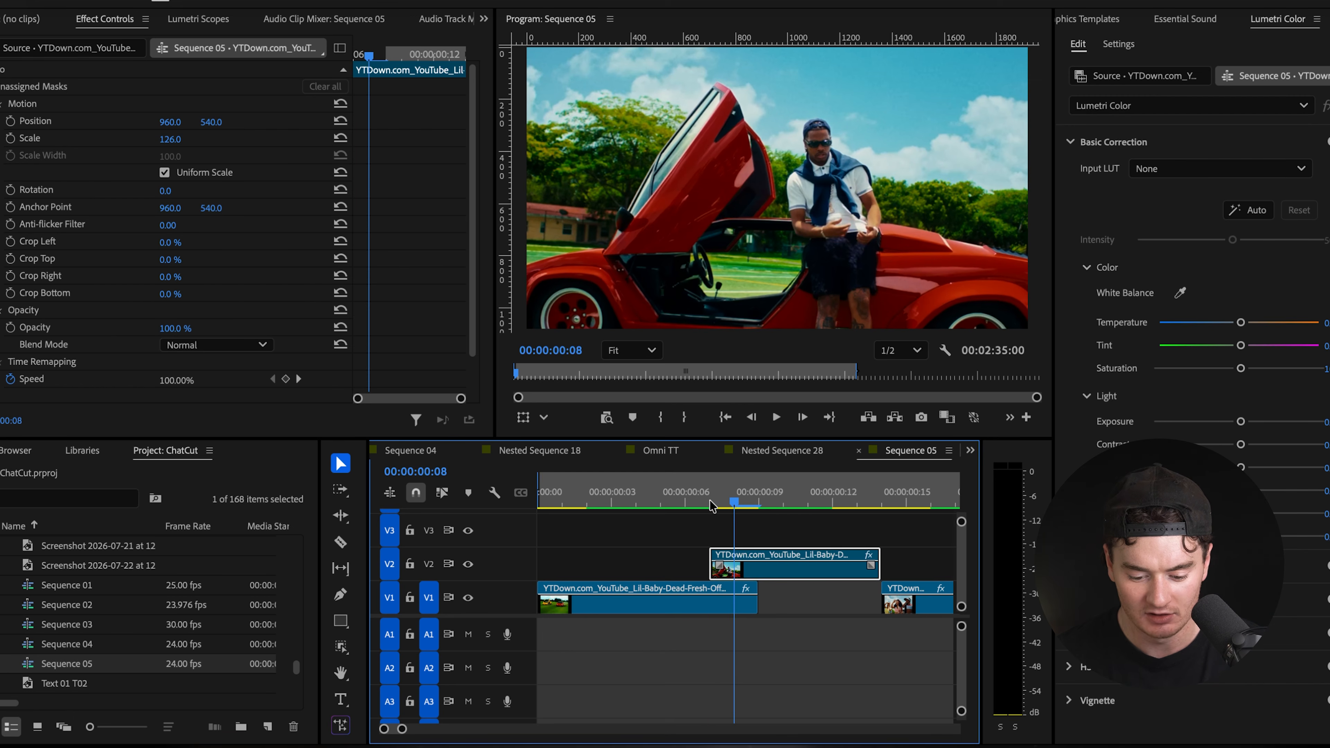
key("Right")
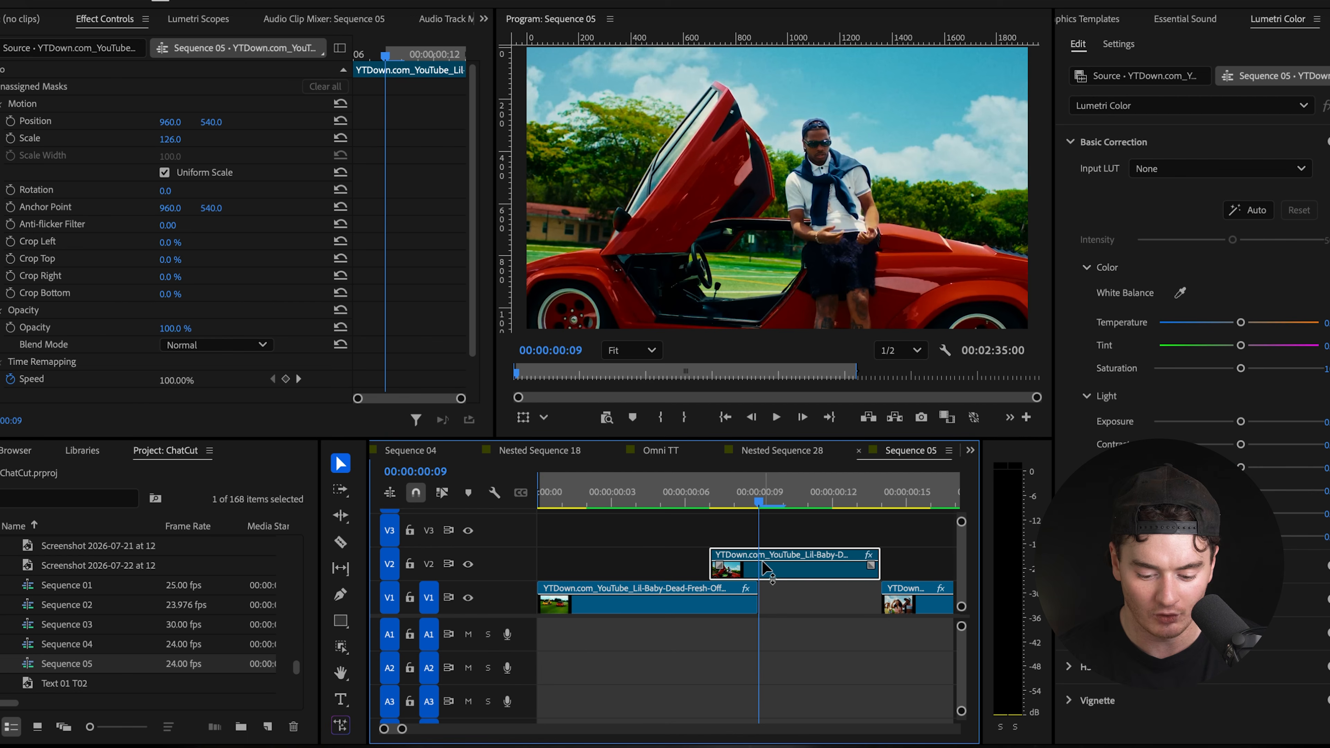
key("c")
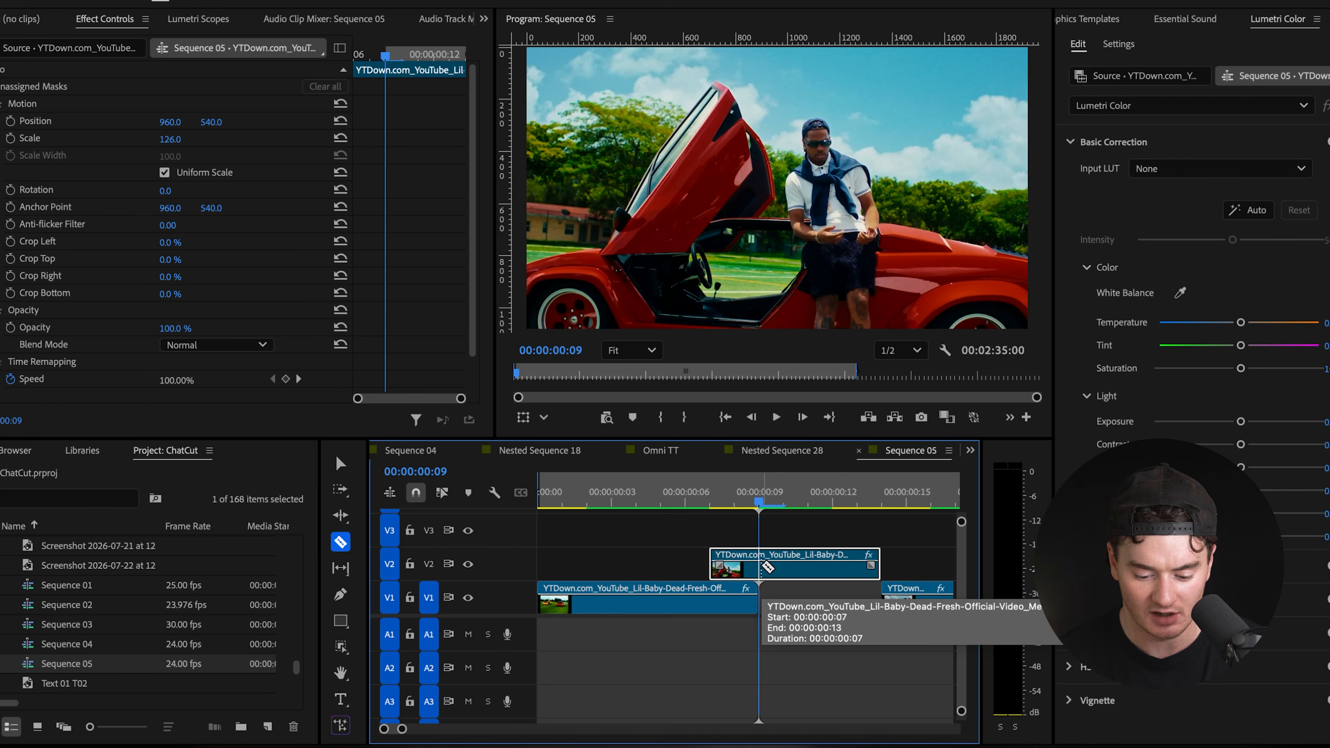
left_click(760, 566)
key("v")
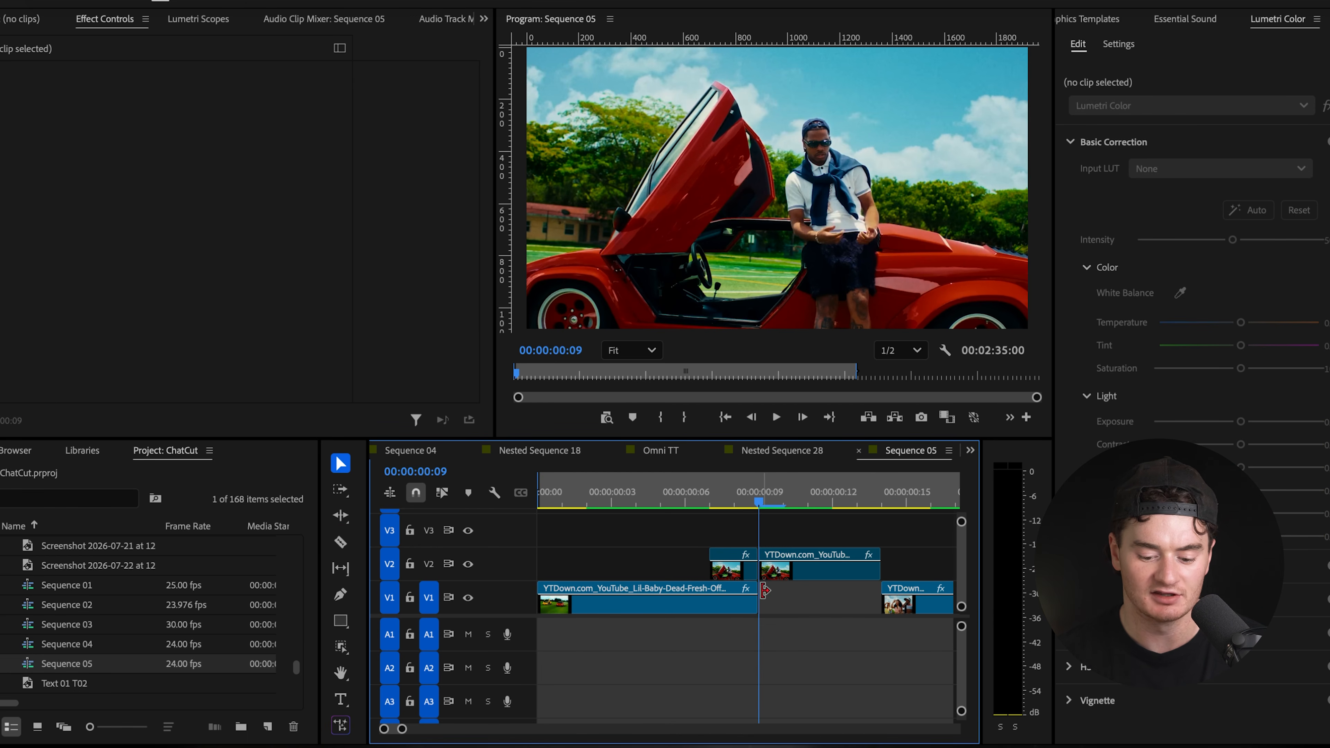
Extend the first V1 clip past the cut, and trim its end back to 00:00:00:09.
left_click_drag(761, 590, 781, 591)
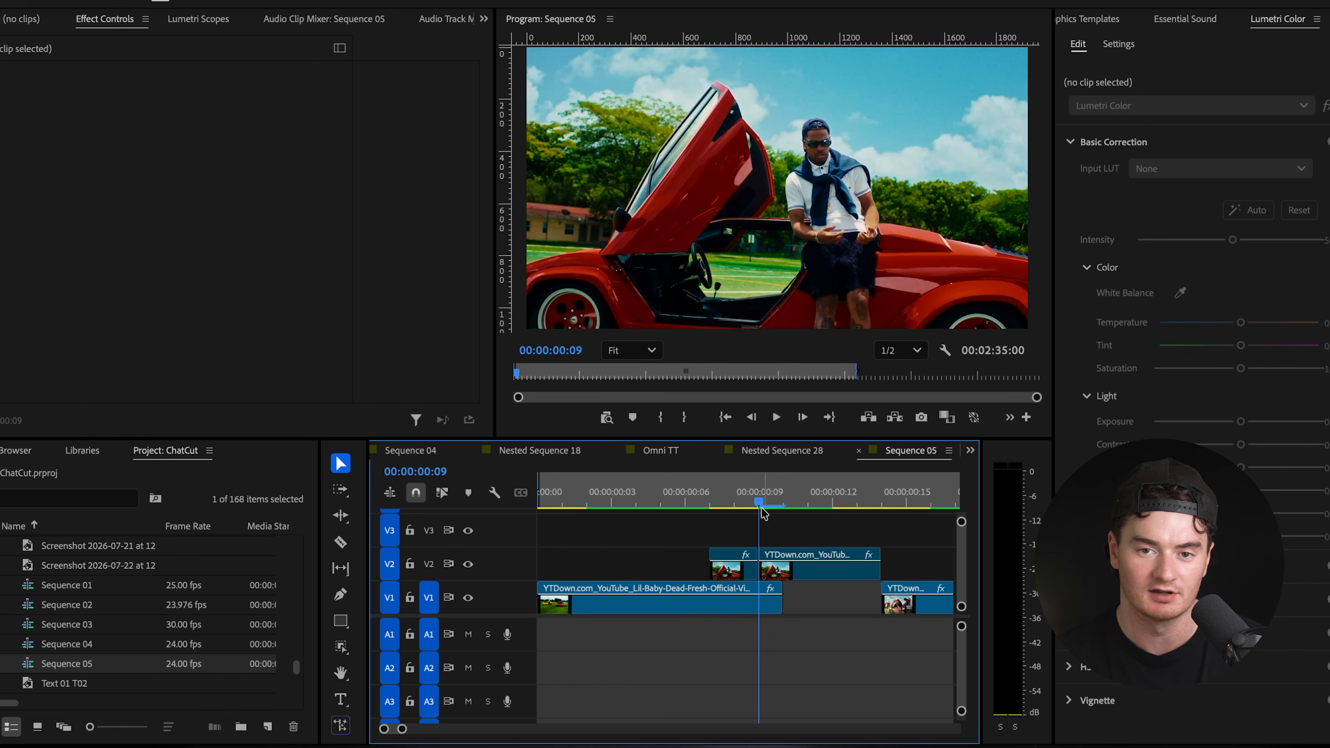
left_click_drag(793, 595, 759, 595)
scroll(758, 595, "right", 2)
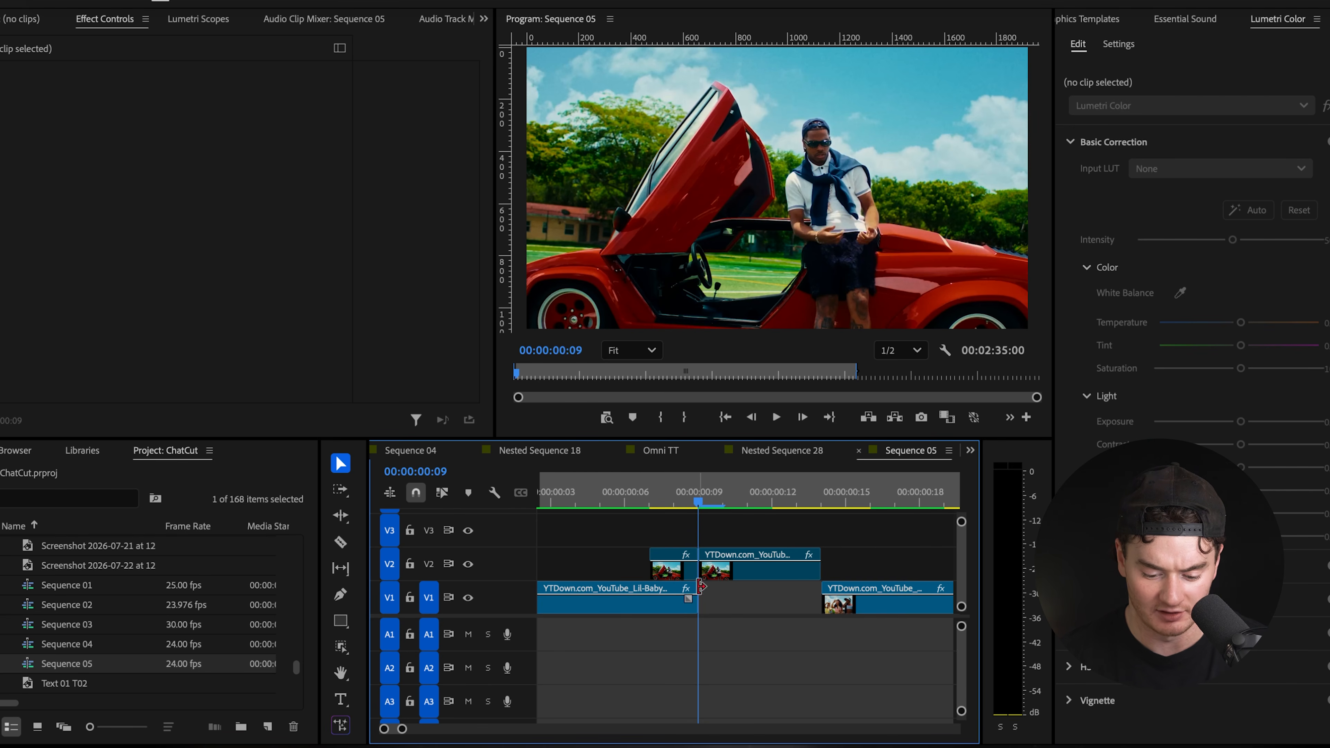
Apply the Crop effect to the short two-frame clip on V2.
key("Left")
left_click(668, 569)
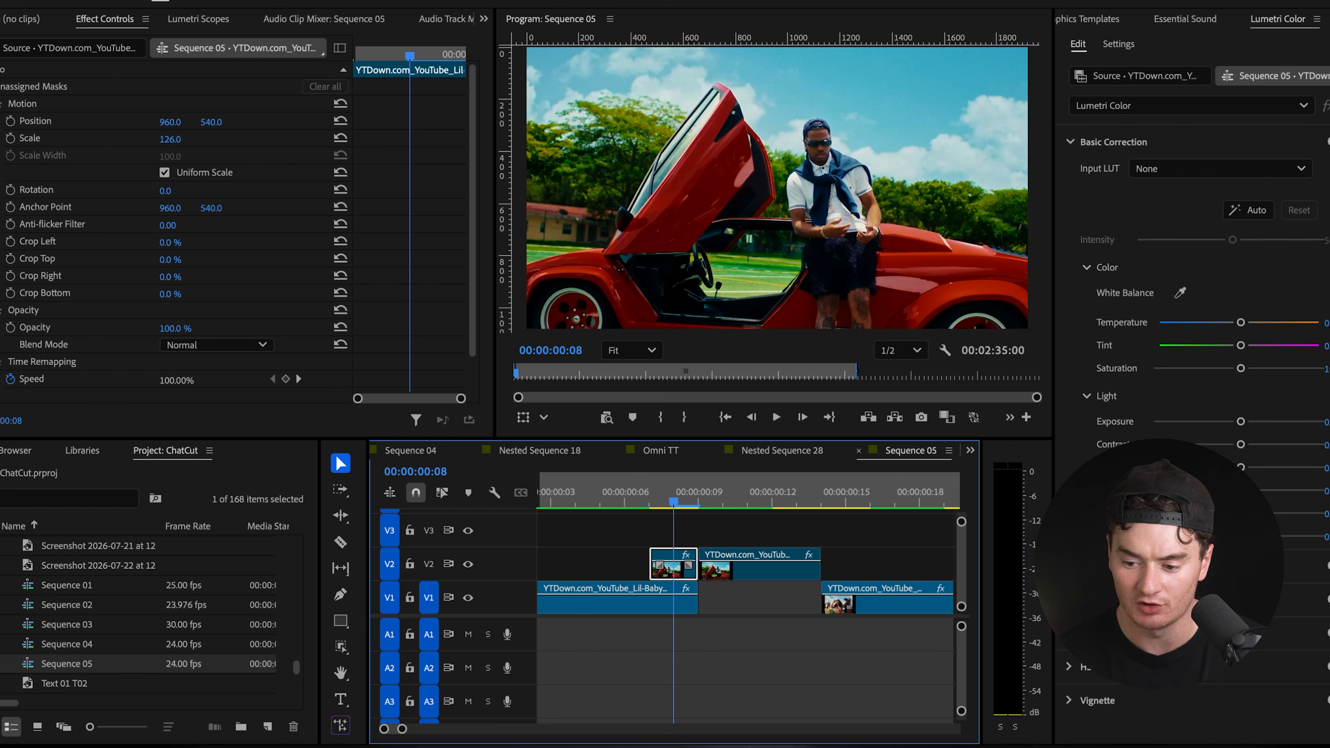
left_click(1327, 18)
left_click(1296, 62)
key("BackSpace")
type("crio")
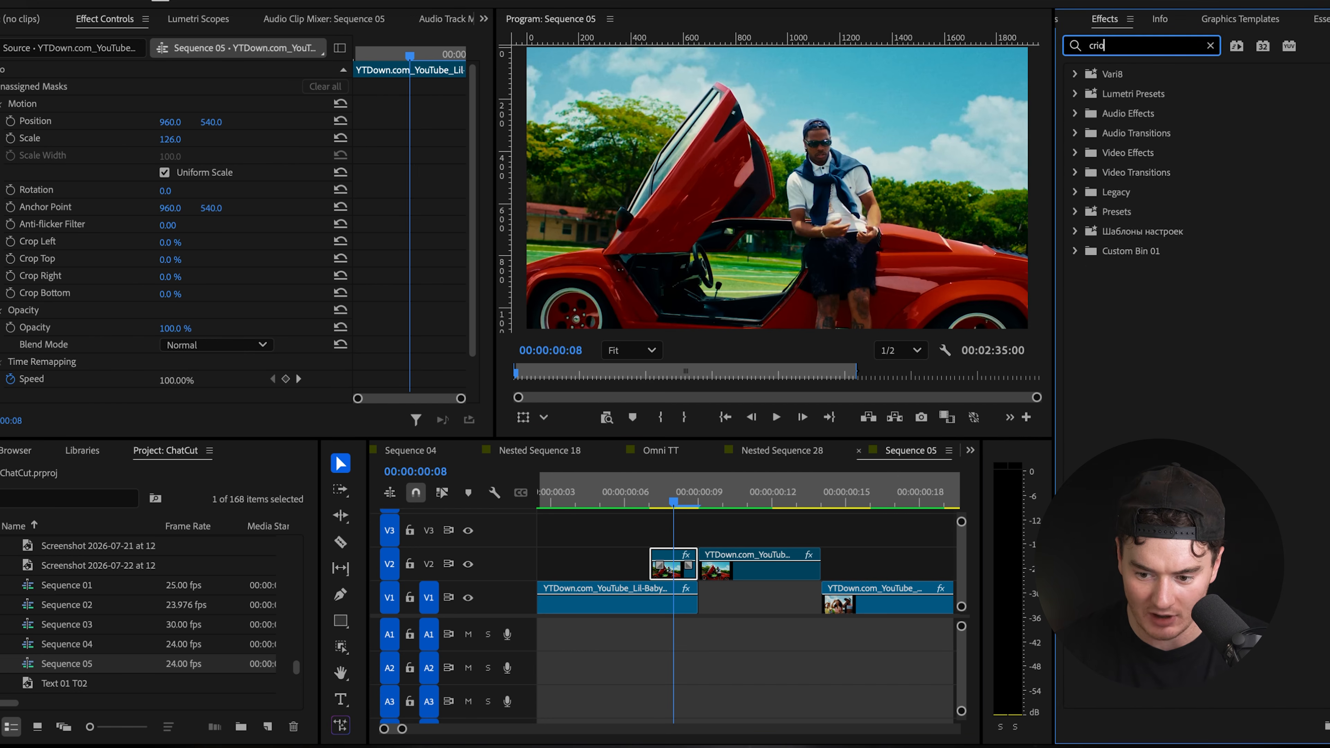
type("p")
left_click_drag(1129, 270, 667, 560)
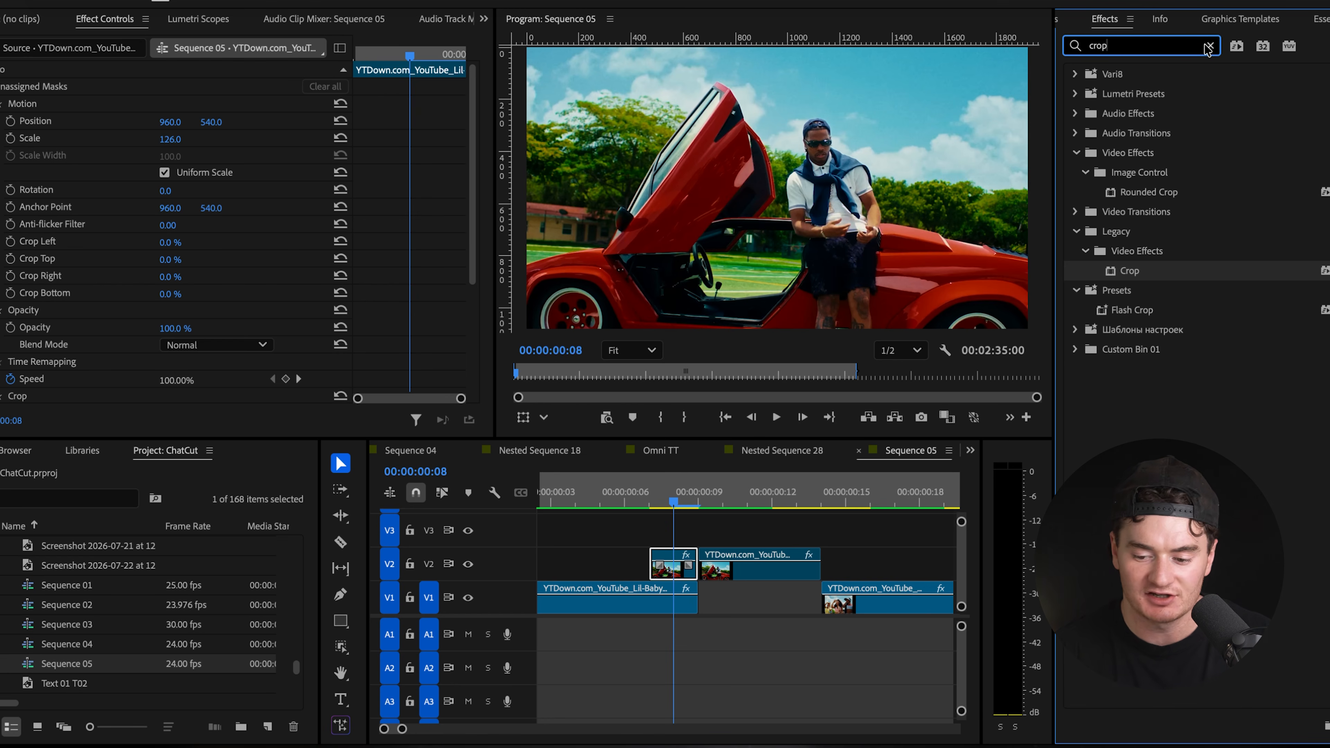
Find the Levels effect and apply it to the short V2 clip.
left_click(1208, 47)
type("levels")
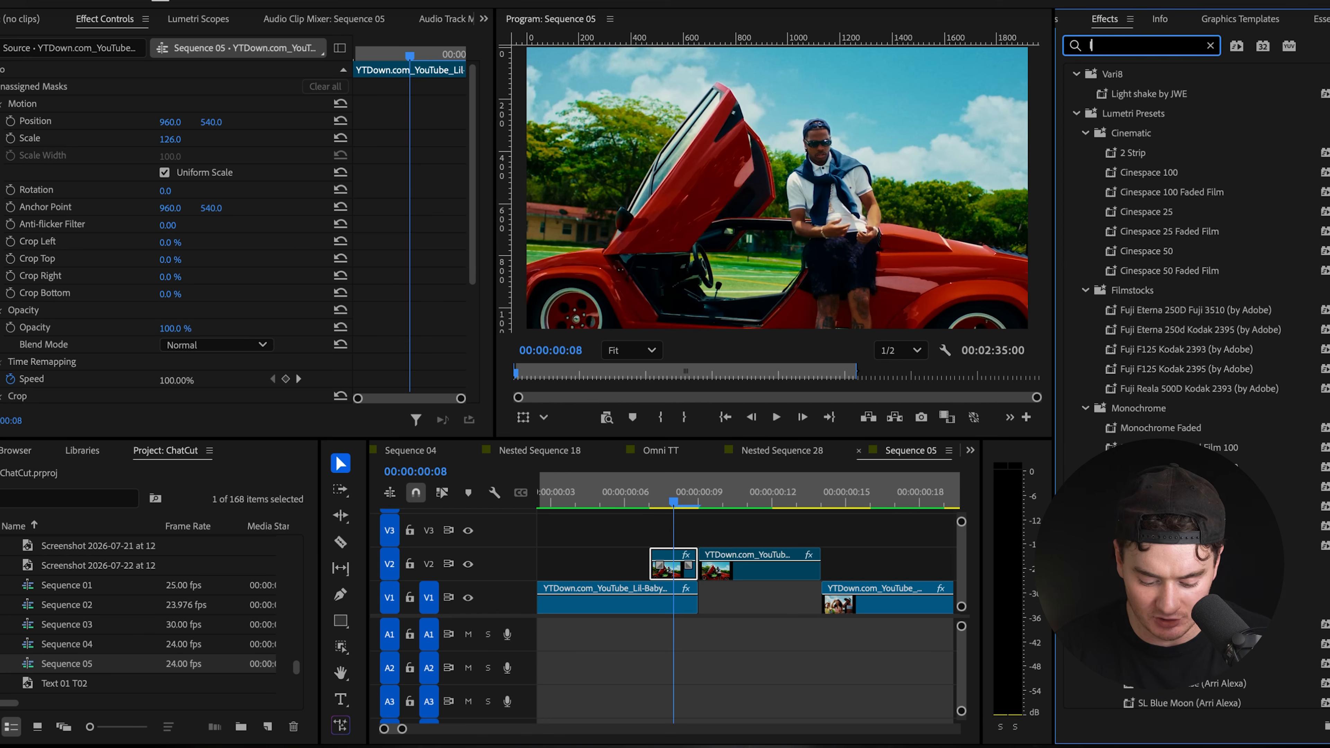
left_click_drag(1144, 192, 672, 556)
Find the Transform effect and apply it to the short V2 clip.
left_click(1210, 46)
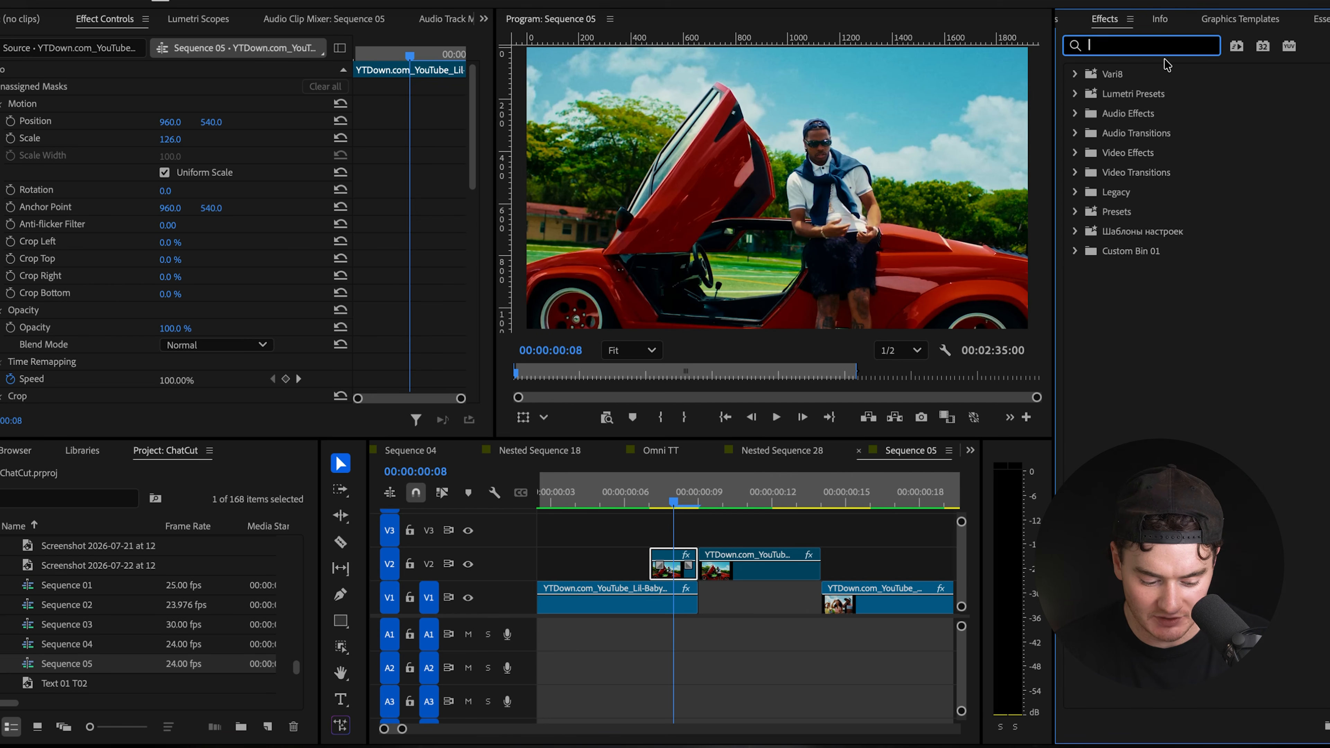
type("transform")
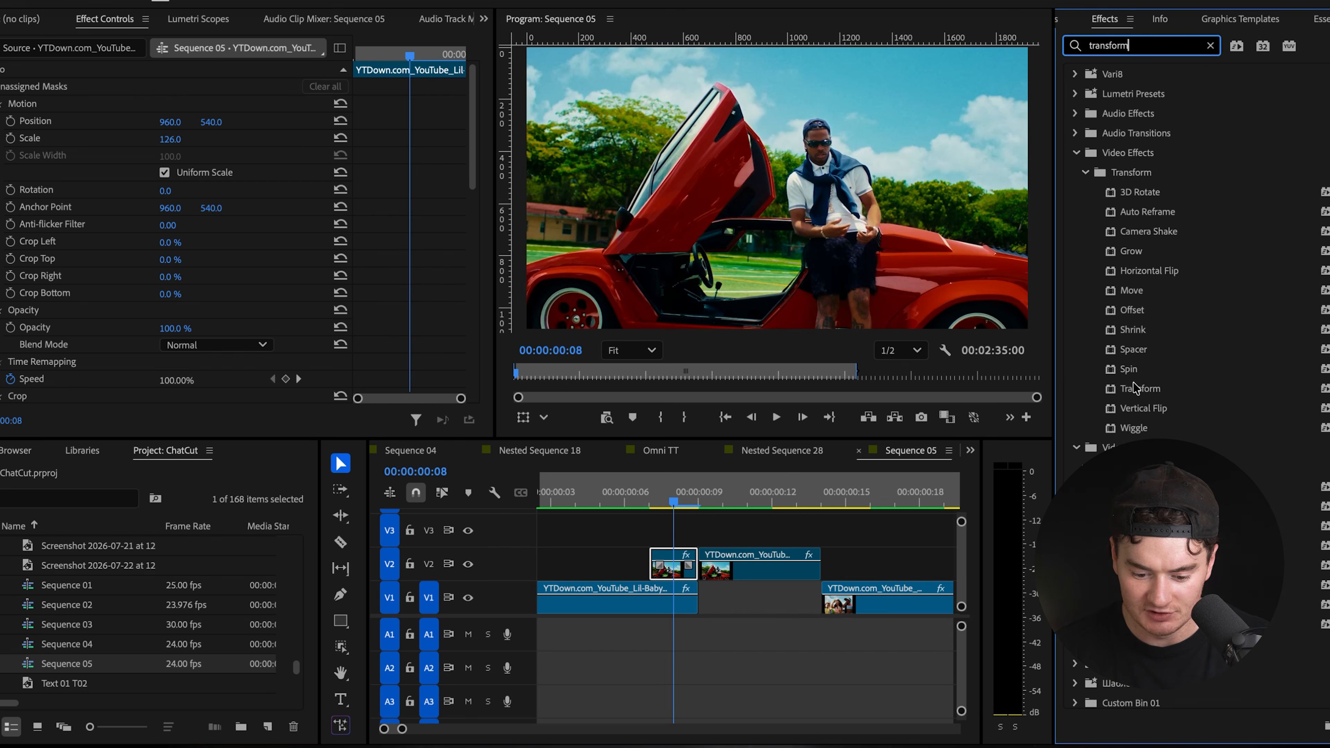
left_click_drag(1134, 388, 671, 560)
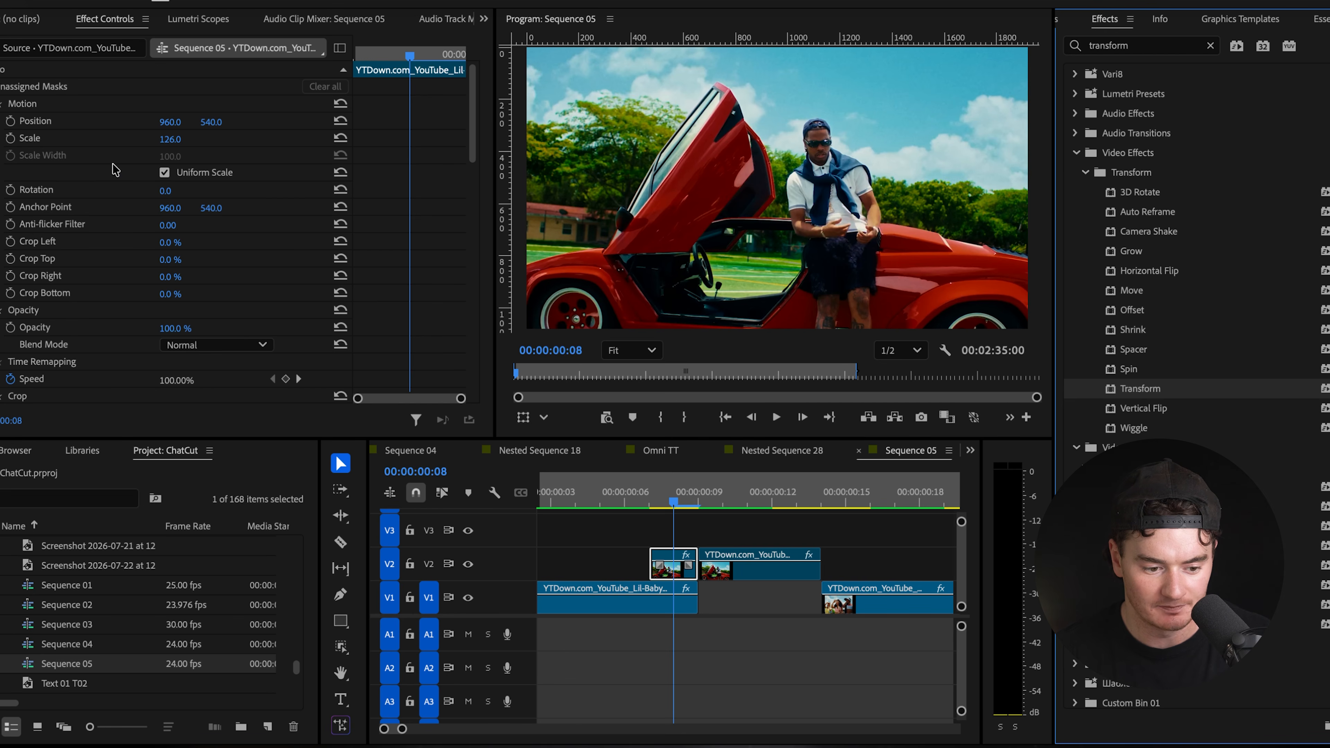
Make sure Effect Controls is displayed and bring up the short V2 clip's settings.
left_click(23, 25)
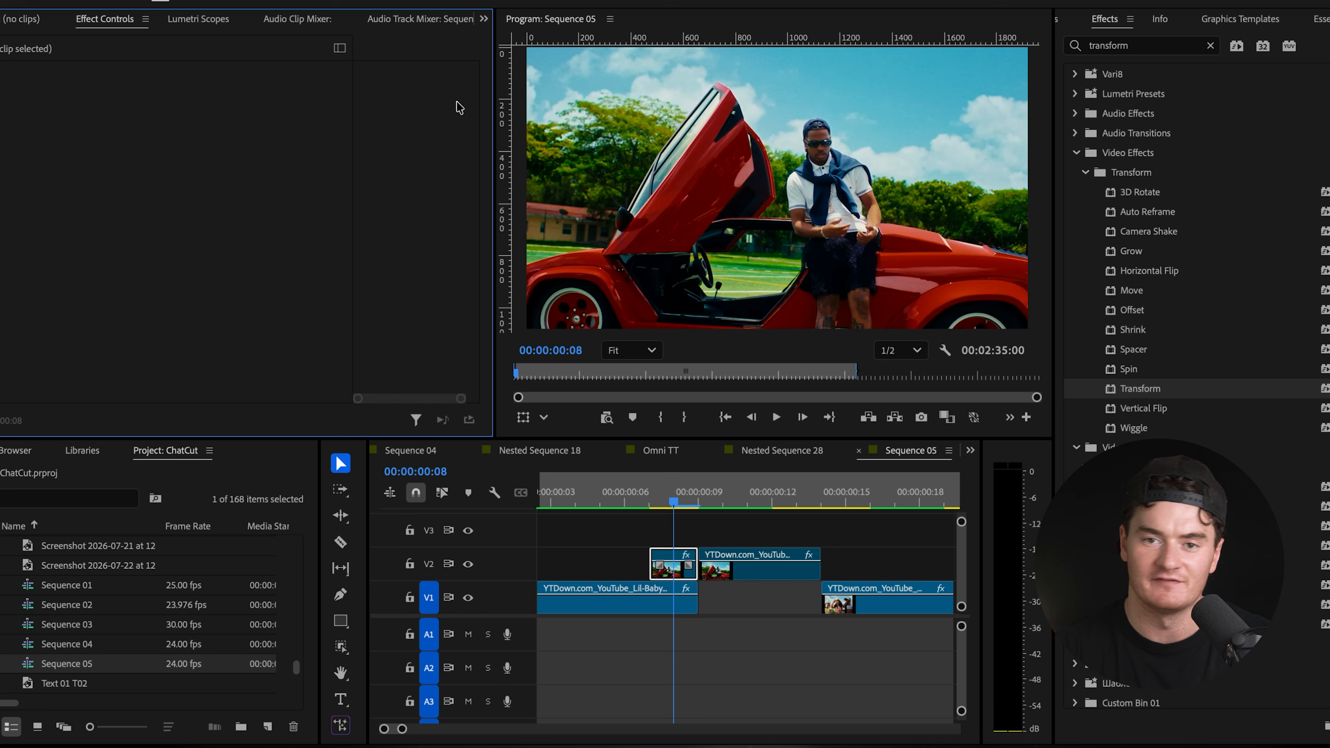
left_click(454, 1)
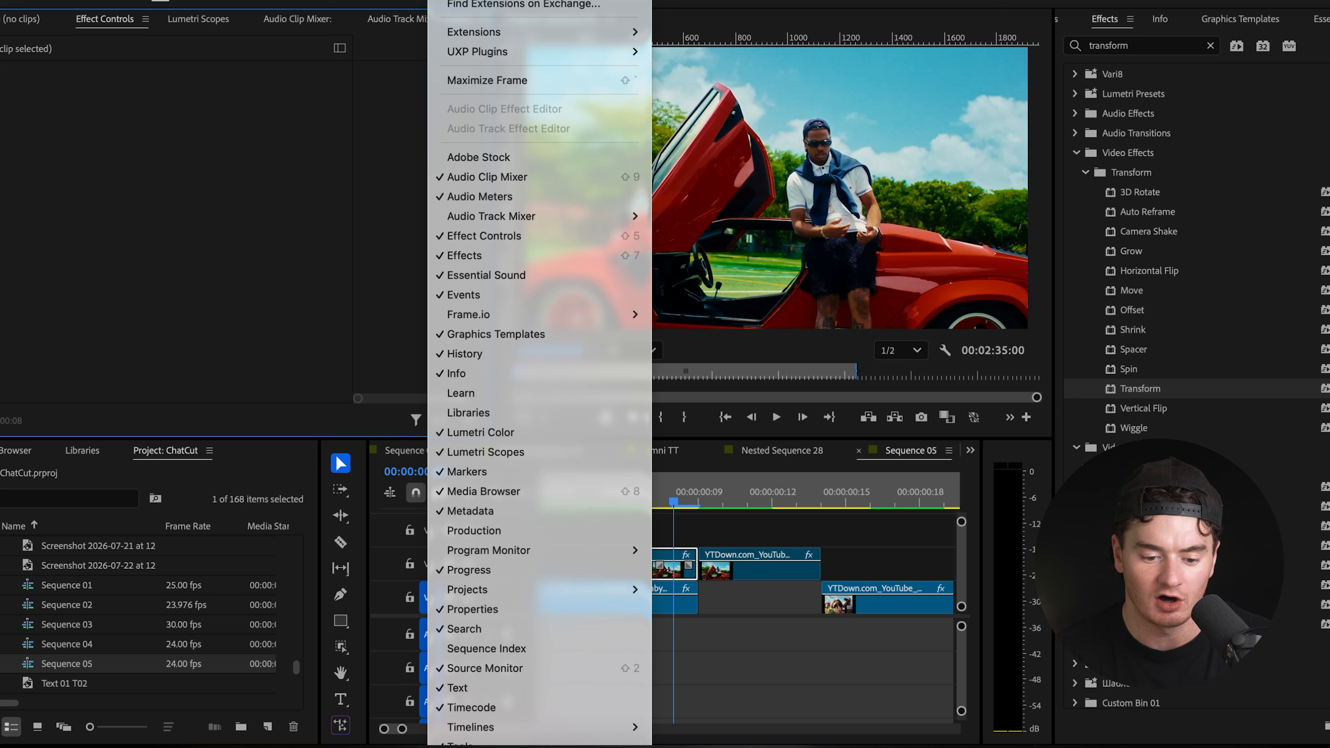
left_click(509, 234)
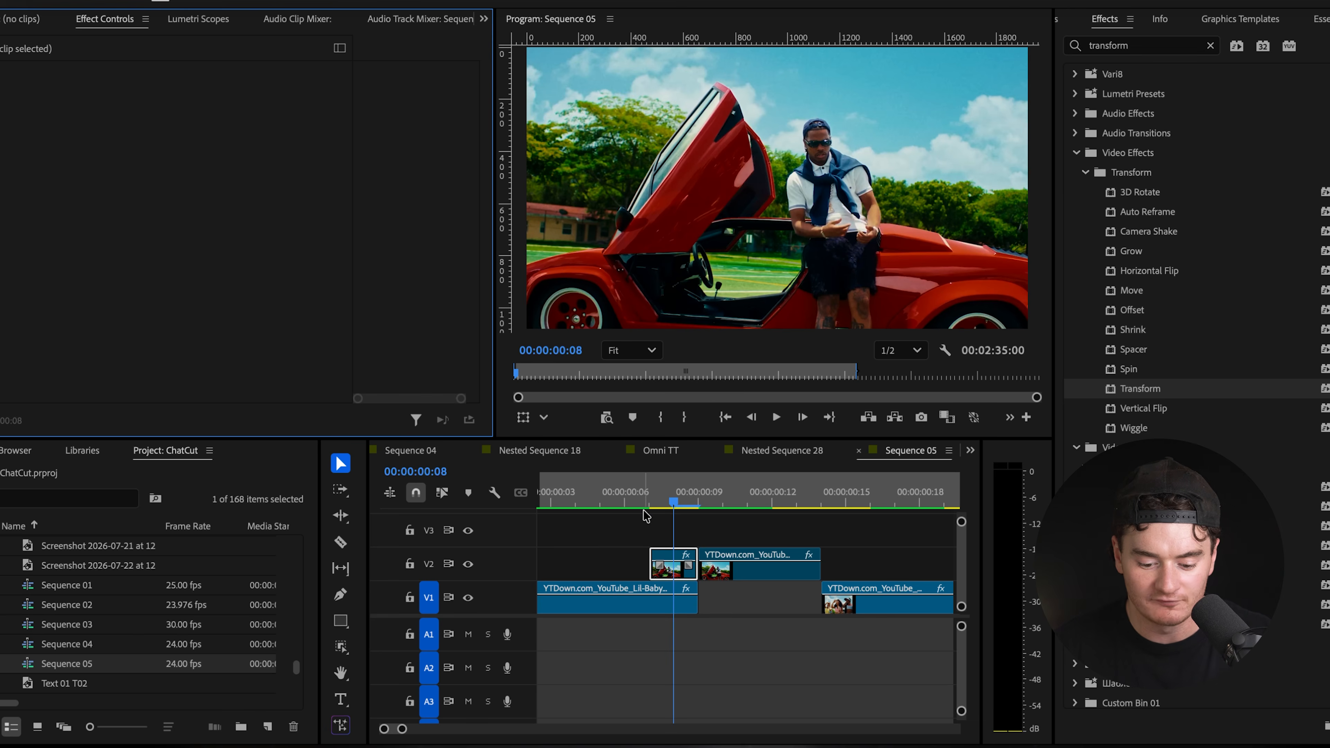
left_click(673, 570)
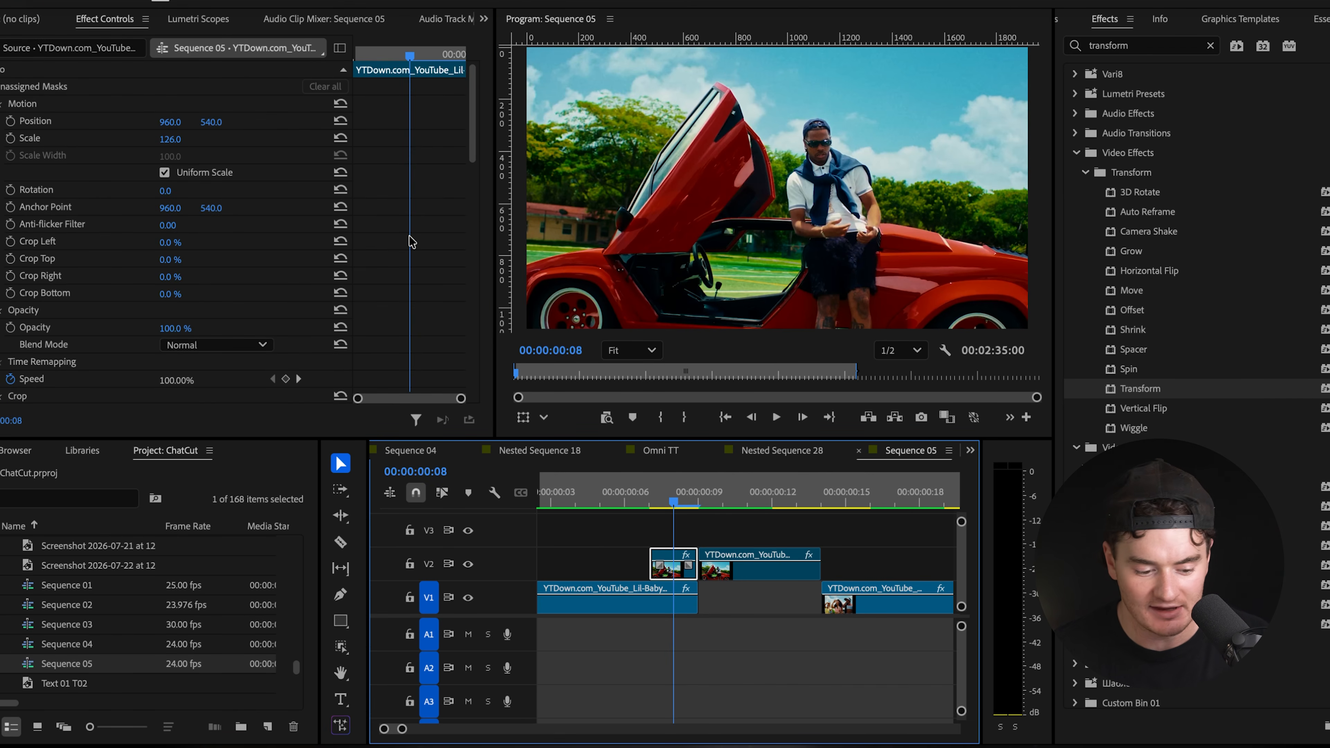
Set the short V2 clip's Crop Left to 51% so the first clip fills the other half of the frame.
scroll(411, 242, "down", 5)
scroll(411, 242, "down", 1)
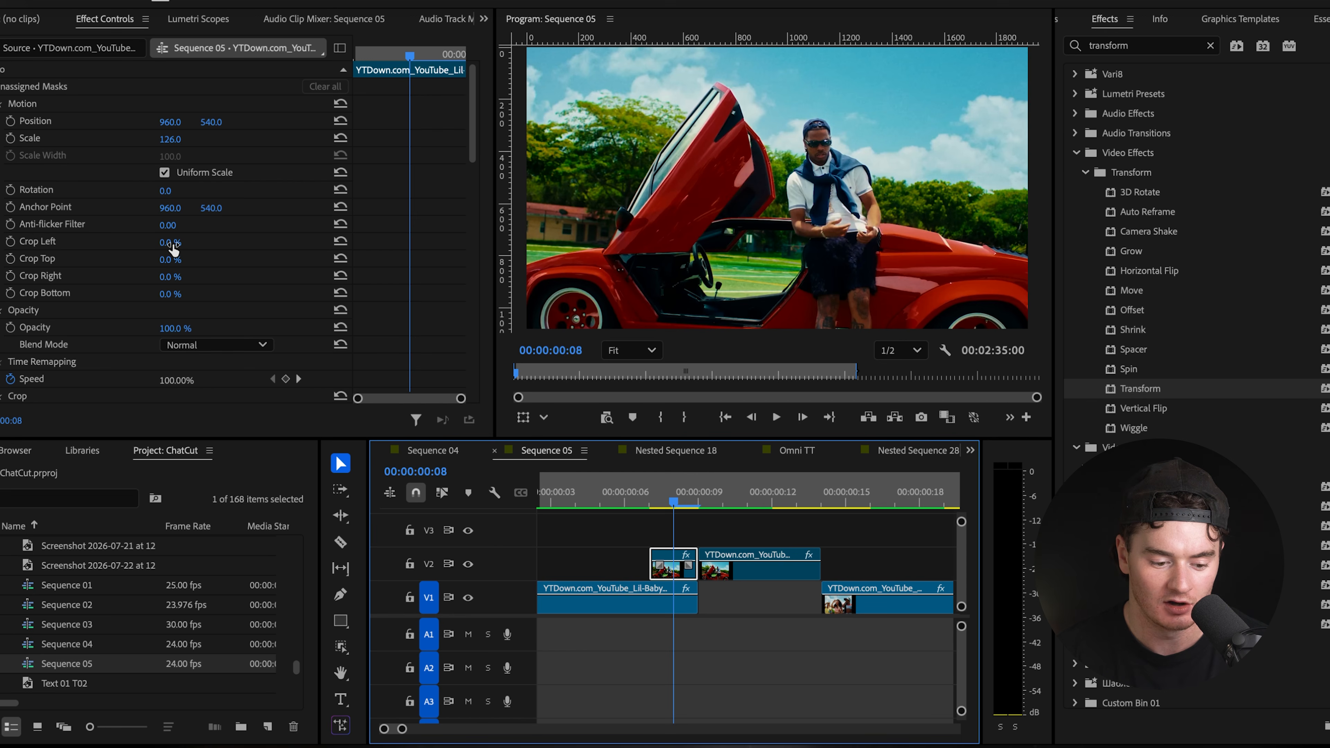
left_click_drag(173, 249, 226, 249)
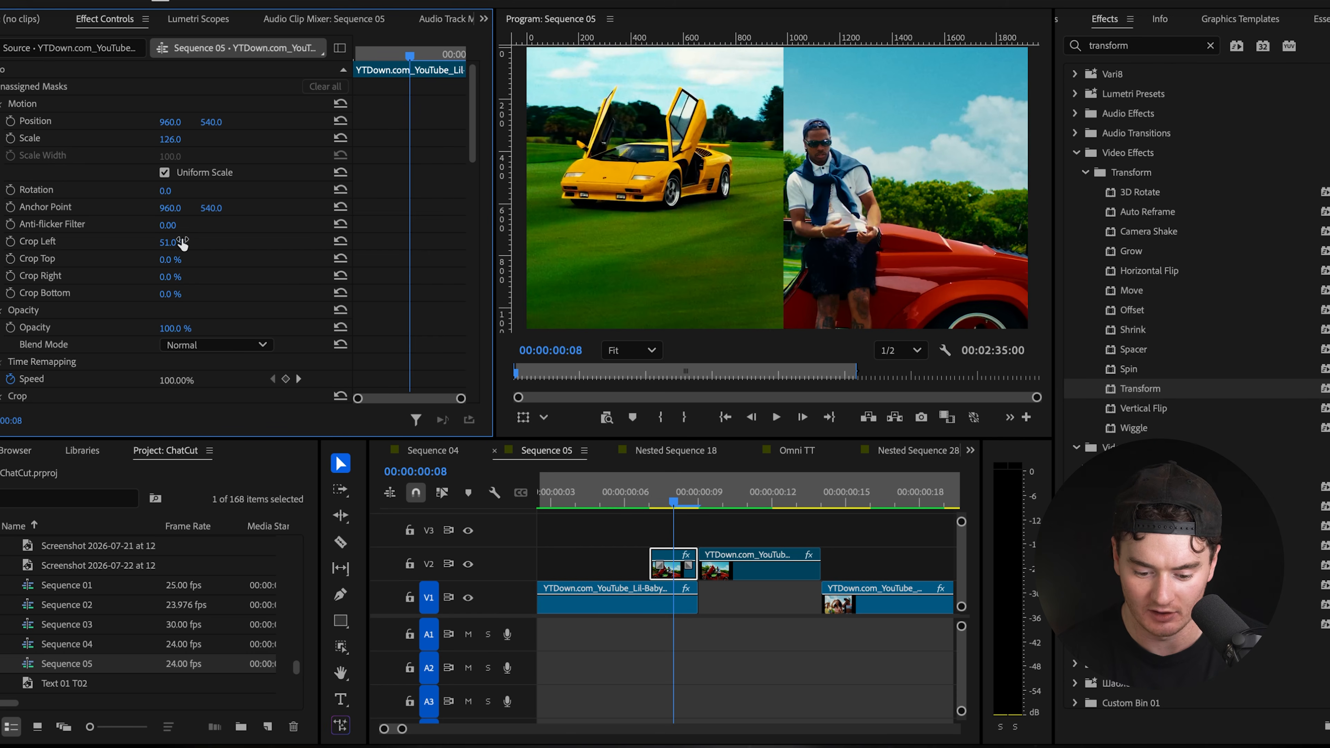
Keyframe the Levels effect's (RGB) White Input Level at 92 on the short clip's first frame, 00:00:00:07.
left_click(557, 495)
mouse_move(640, 508)
left_mouse_down()
mouse_move(838, 497)
mouse_move(608, 495)
mouse_move(652, 495)
left_mouse_up()
scroll(408, 287, "down", 2)
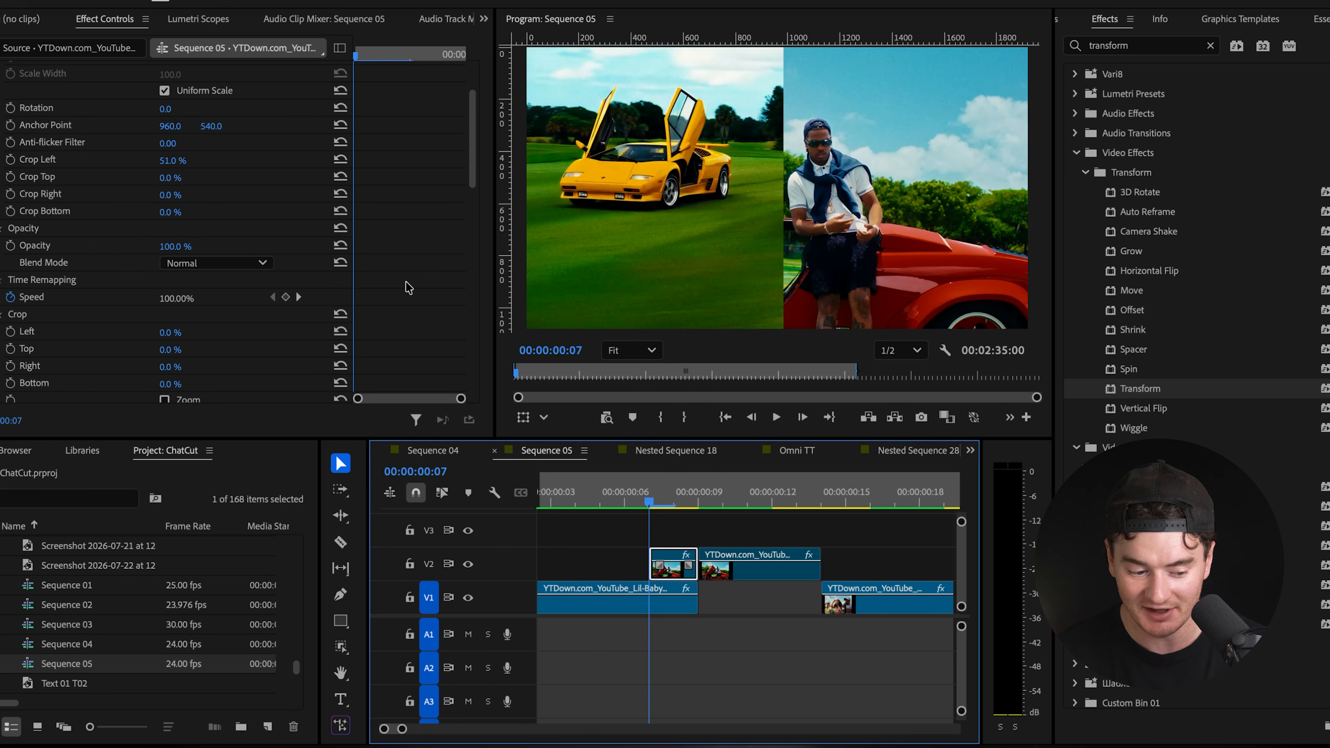
scroll(409, 290, "down", 6)
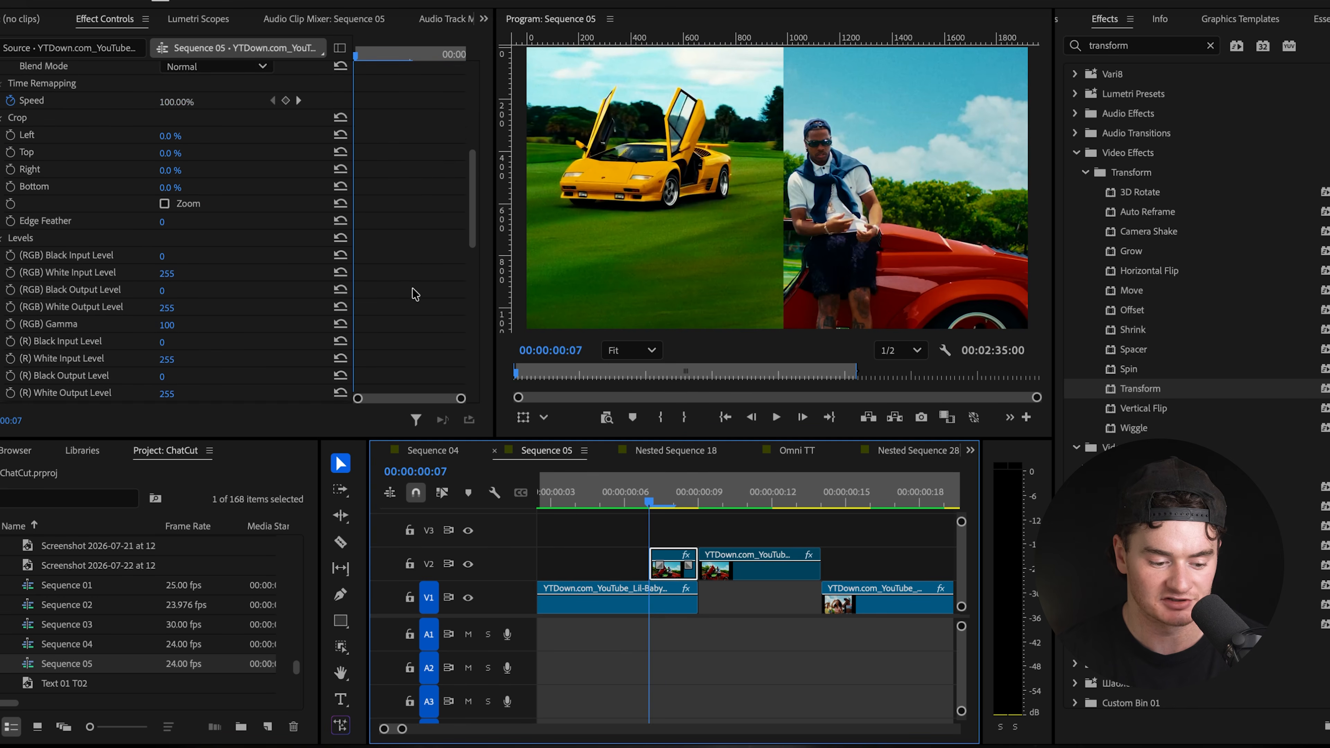
scroll(414, 293, "down", 2)
left_click(67, 193)
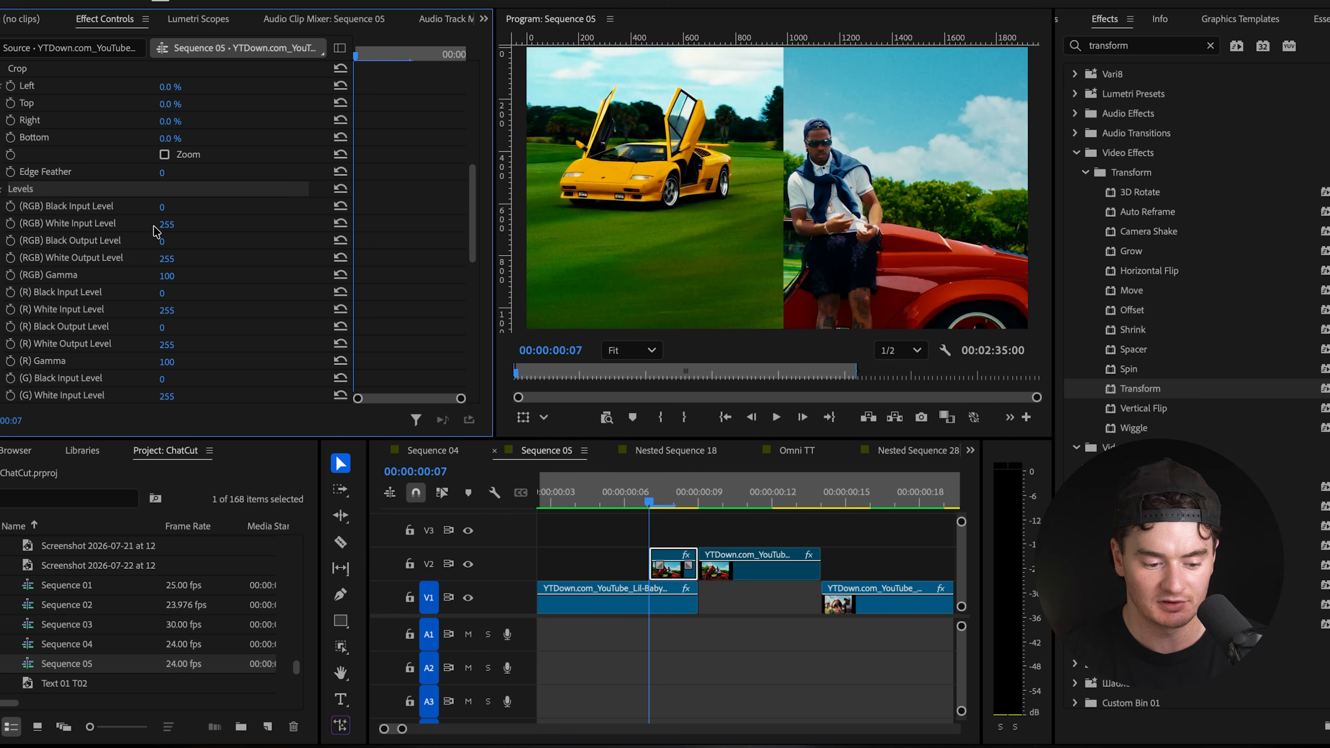
left_click_drag(169, 231, 33, 231)
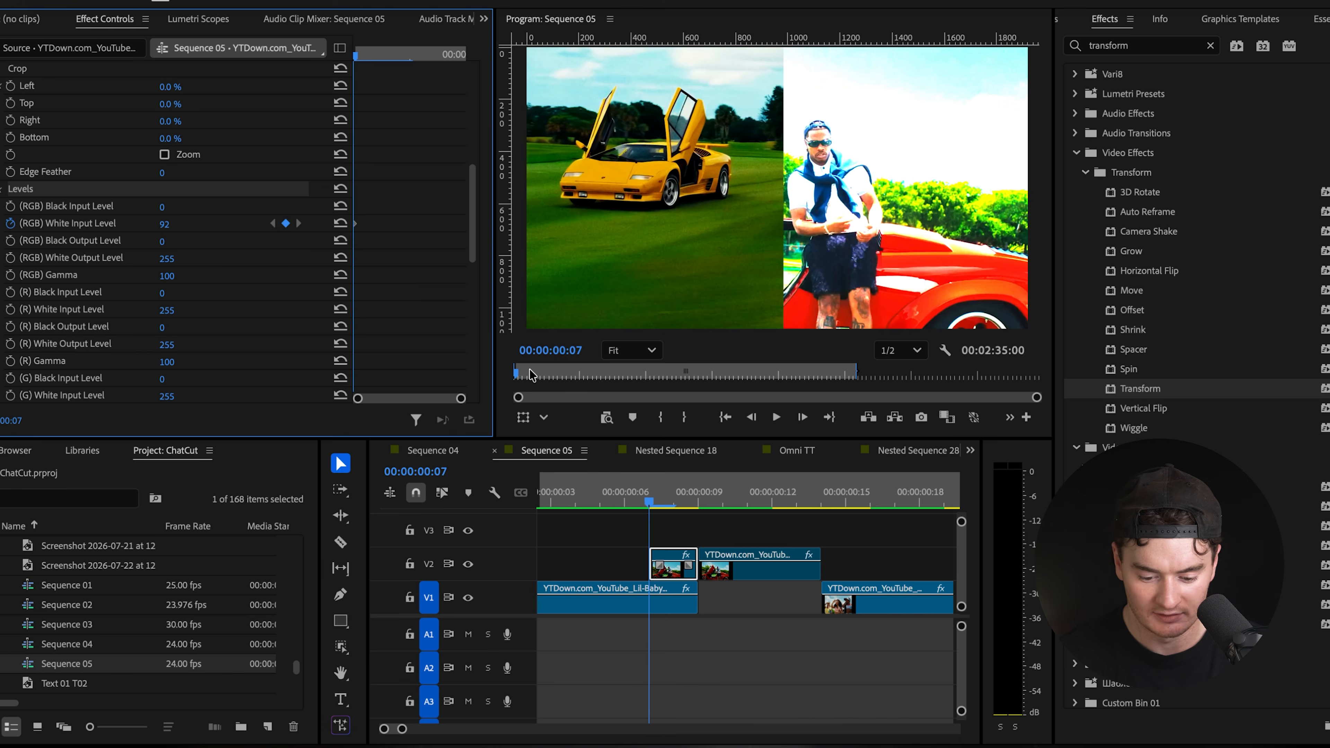
Keyframe the short V2 clip's (RGB) White Input Level back to 255 at 00:00:00:09 and scrub across the flash.
key("Right")
key("Right")
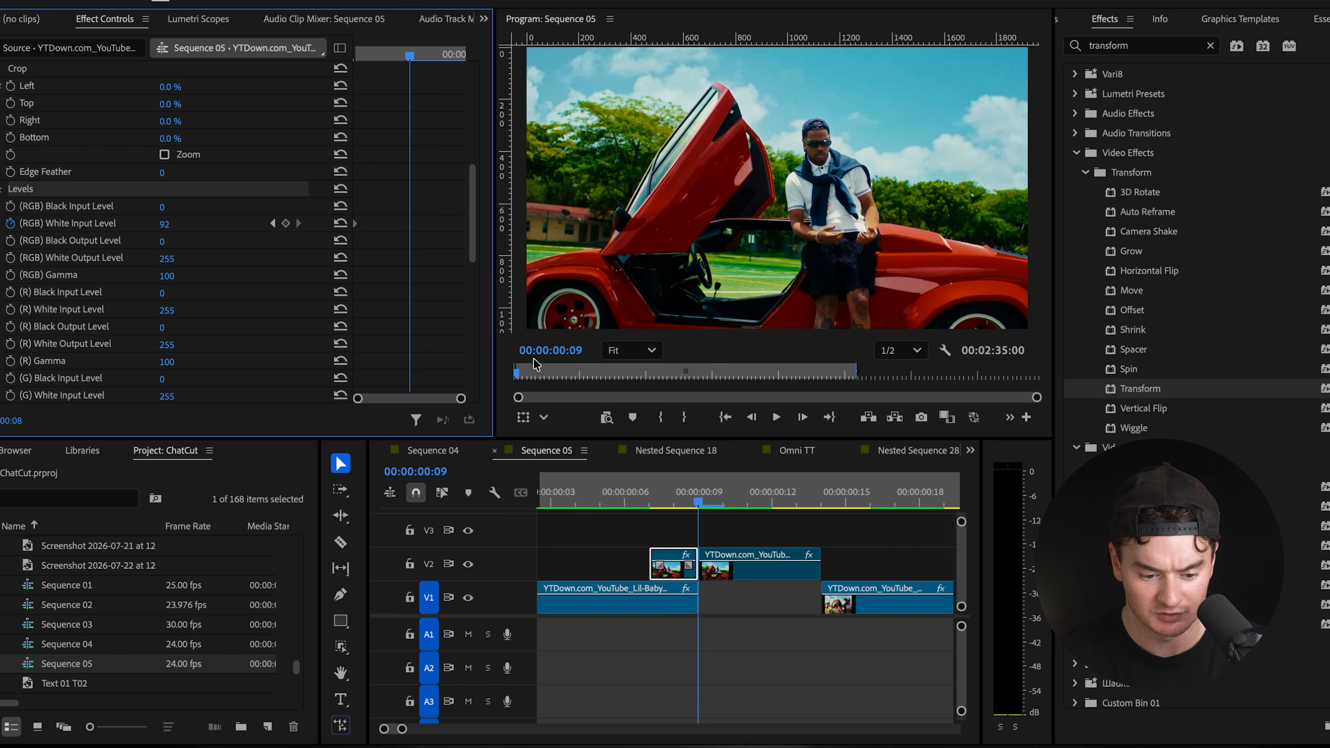
left_click(166, 228)
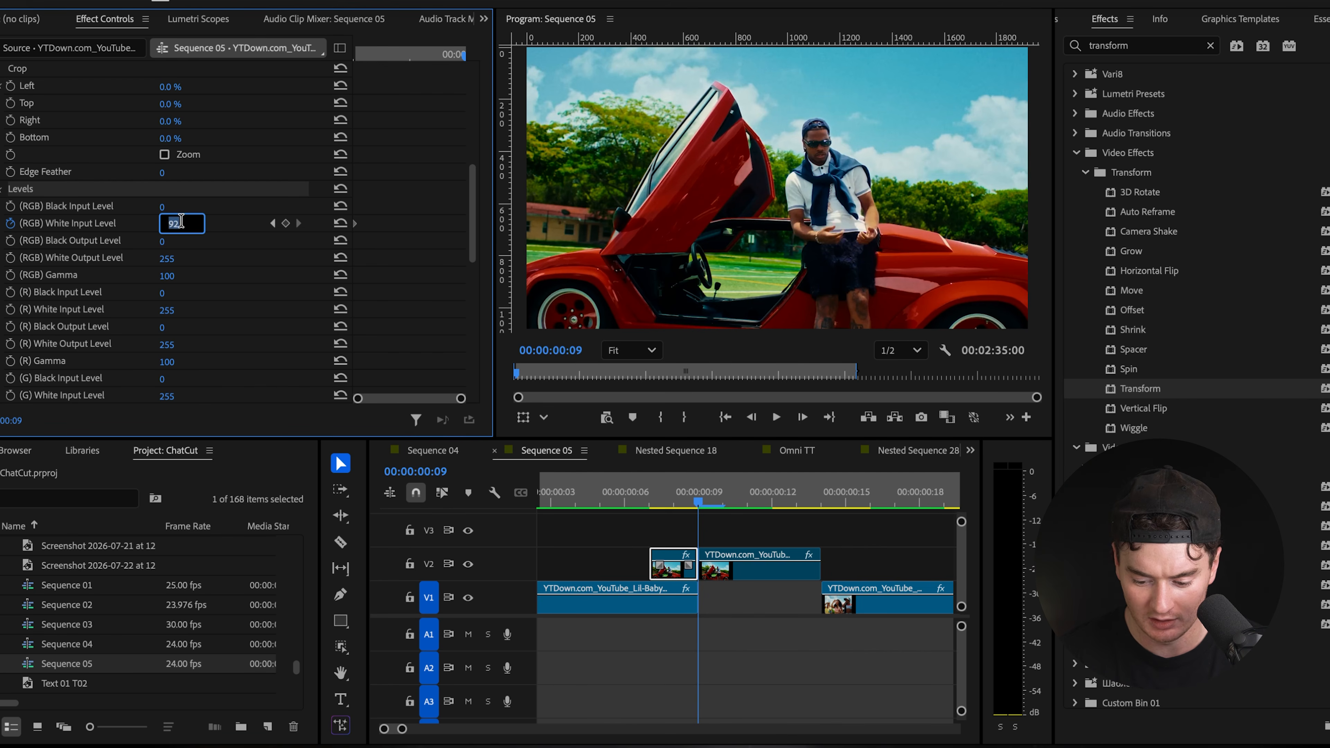
type("2")
key("Return")
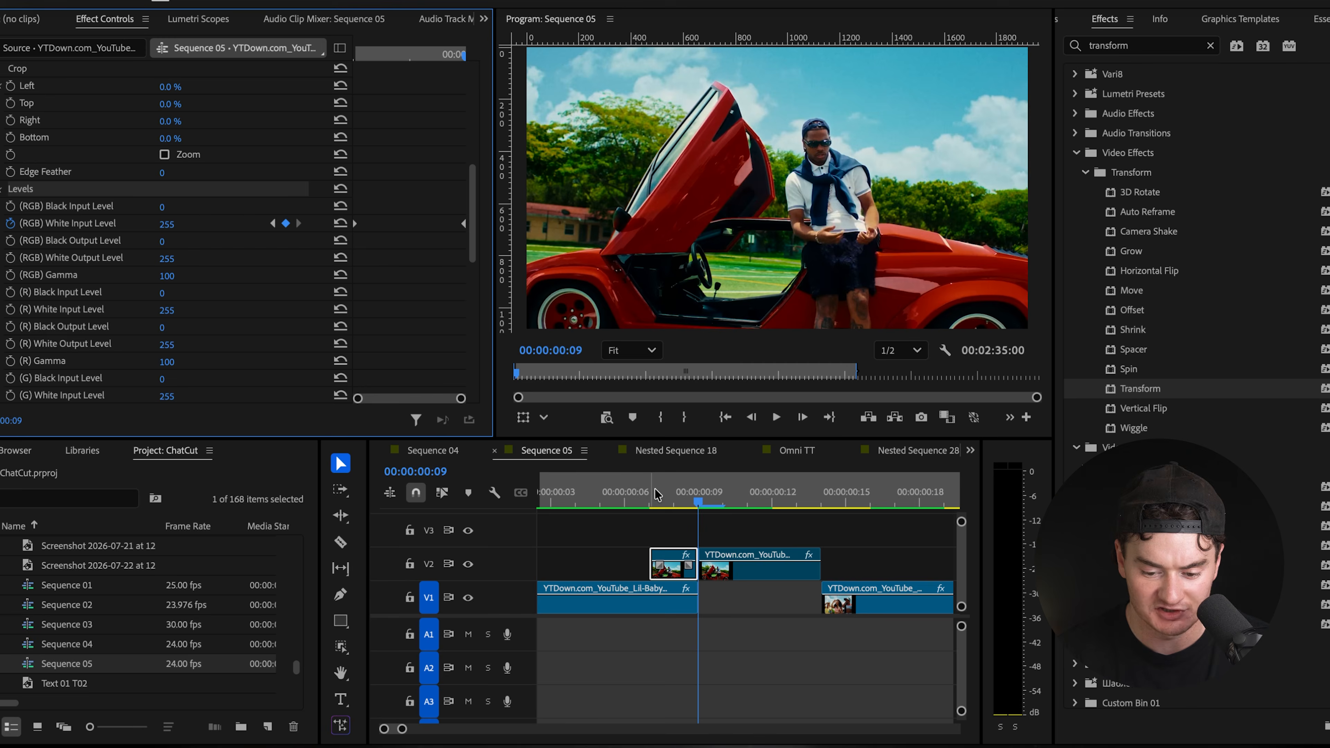
left_click(673, 498)
mouse_move(686, 497)
left_mouse_down()
mouse_move(658, 504)
mouse_move(699, 504)
left_mouse_up()
Start Transform Position and Scale keyframes on the short V2 clip's first frame, 00:00:00:07, at 960, 540 and 100.
scroll(440, 291, "down", 5)
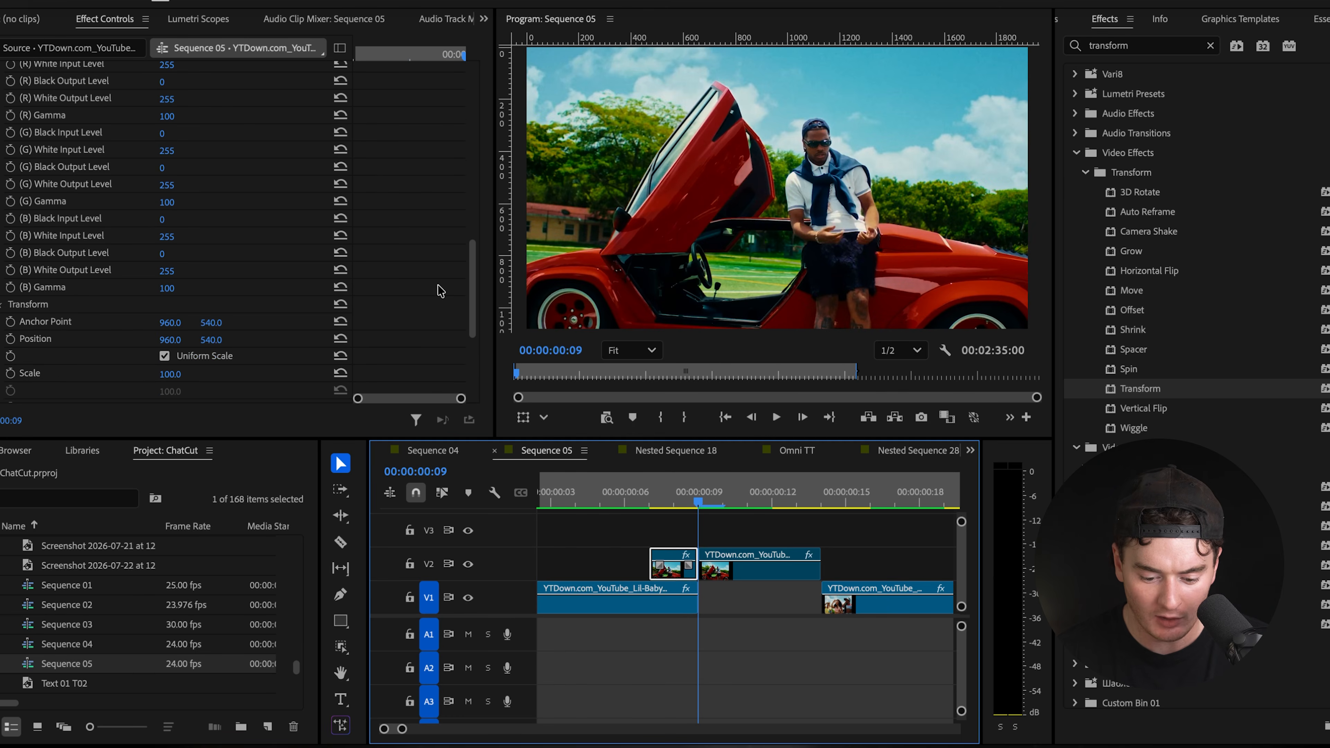
left_click(651, 504)
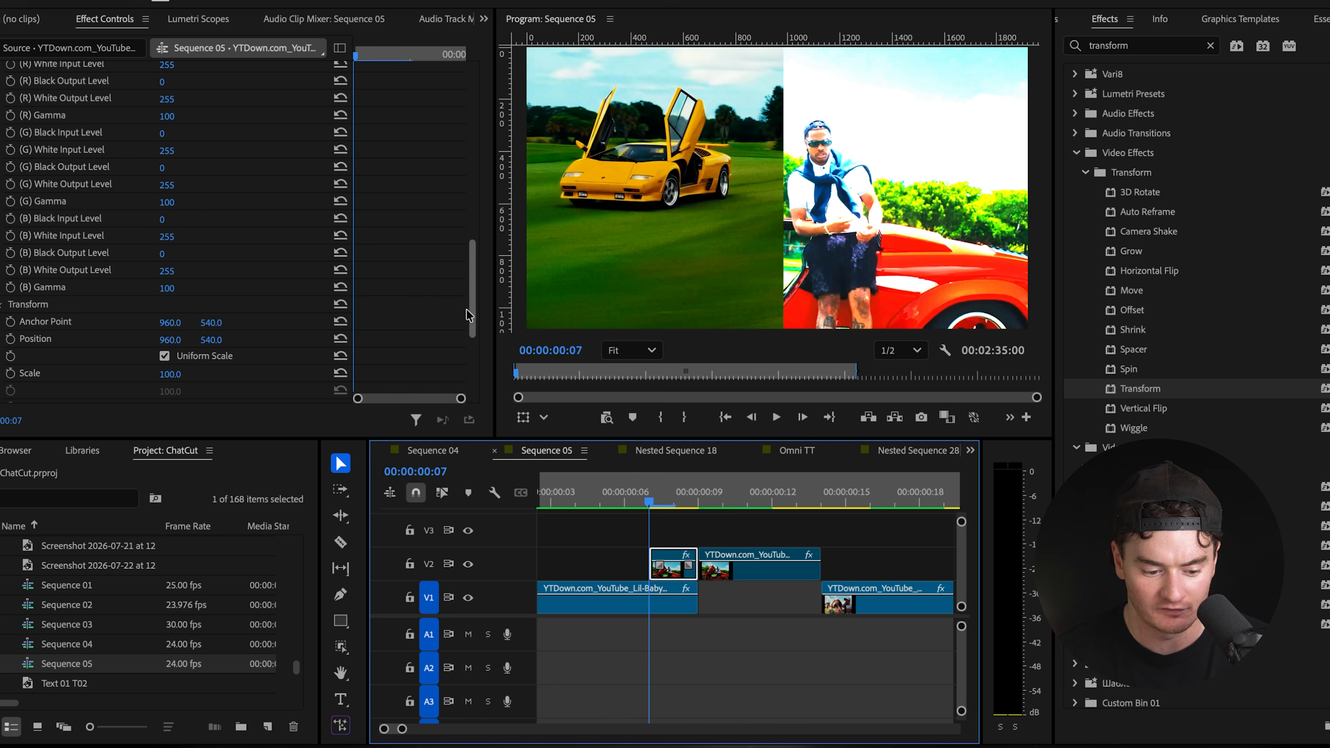
scroll(456, 324, "down", 3)
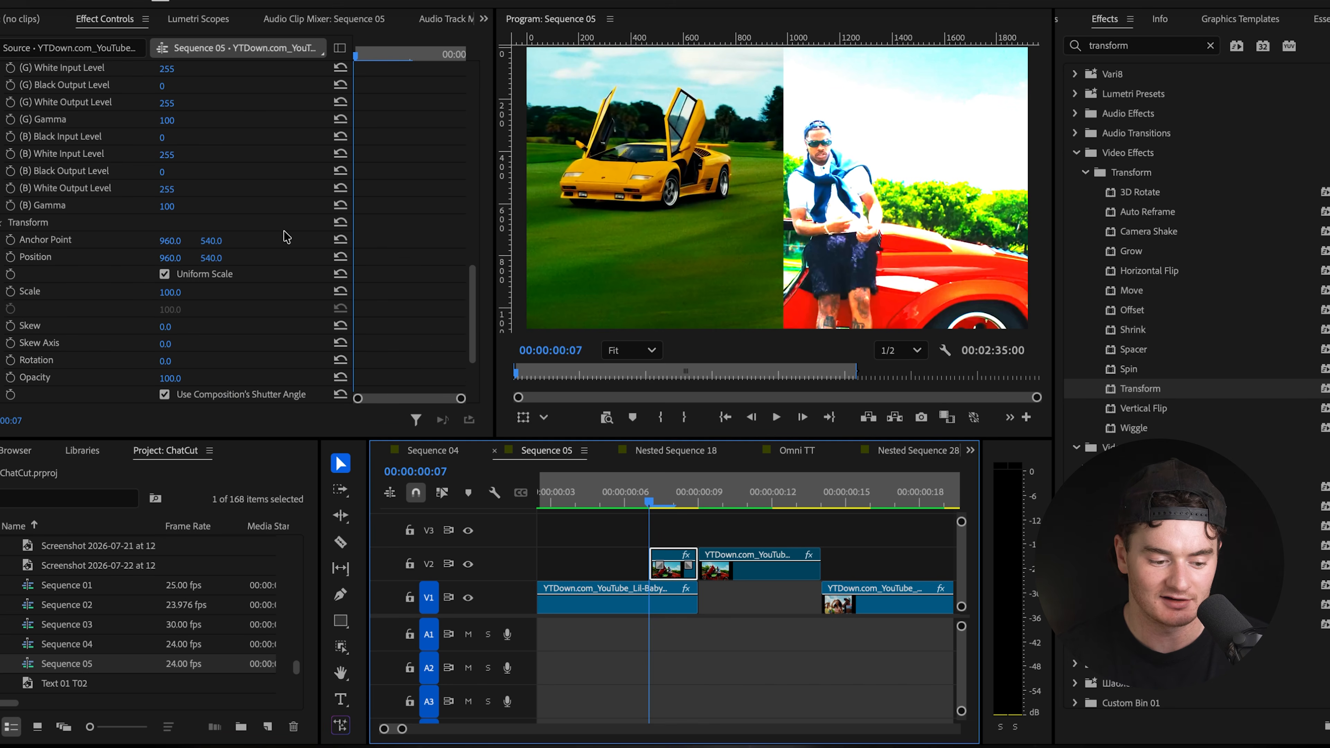
left_click(68, 223)
scroll(68, 225, "down", 2)
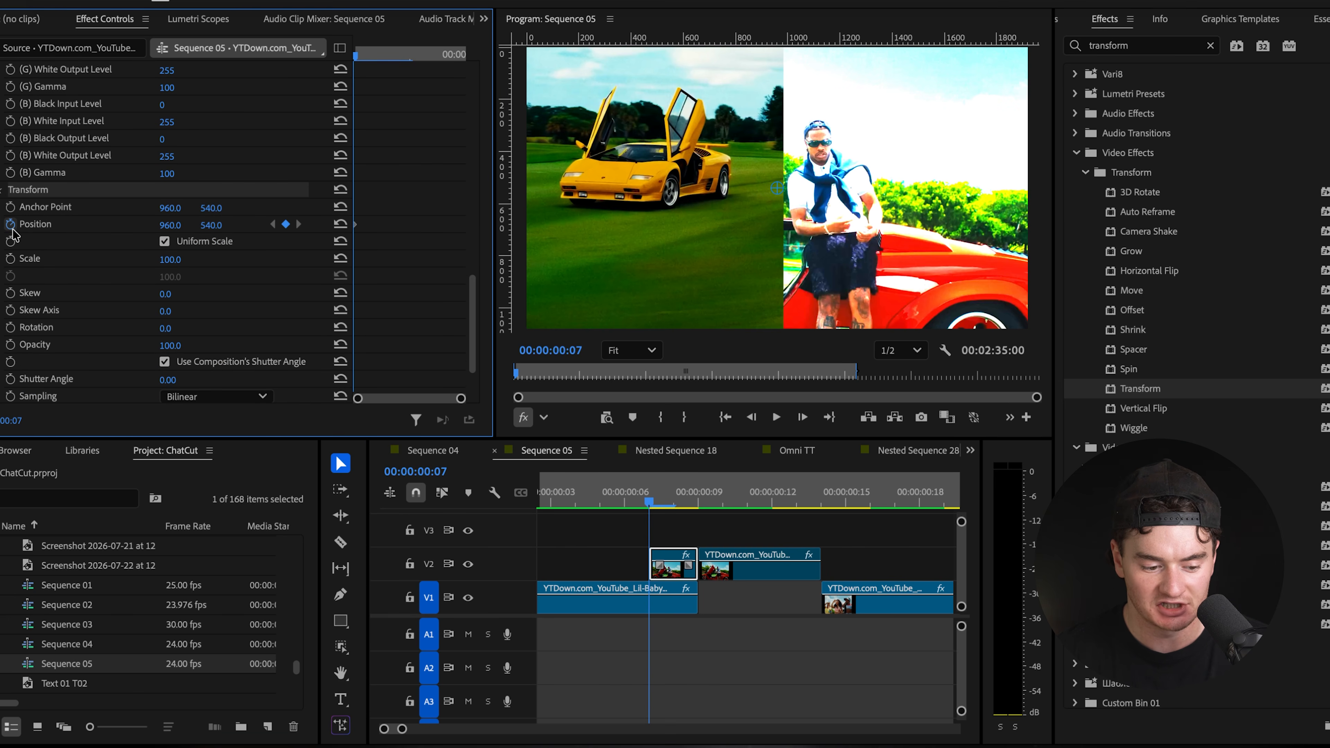
left_click(10, 258)
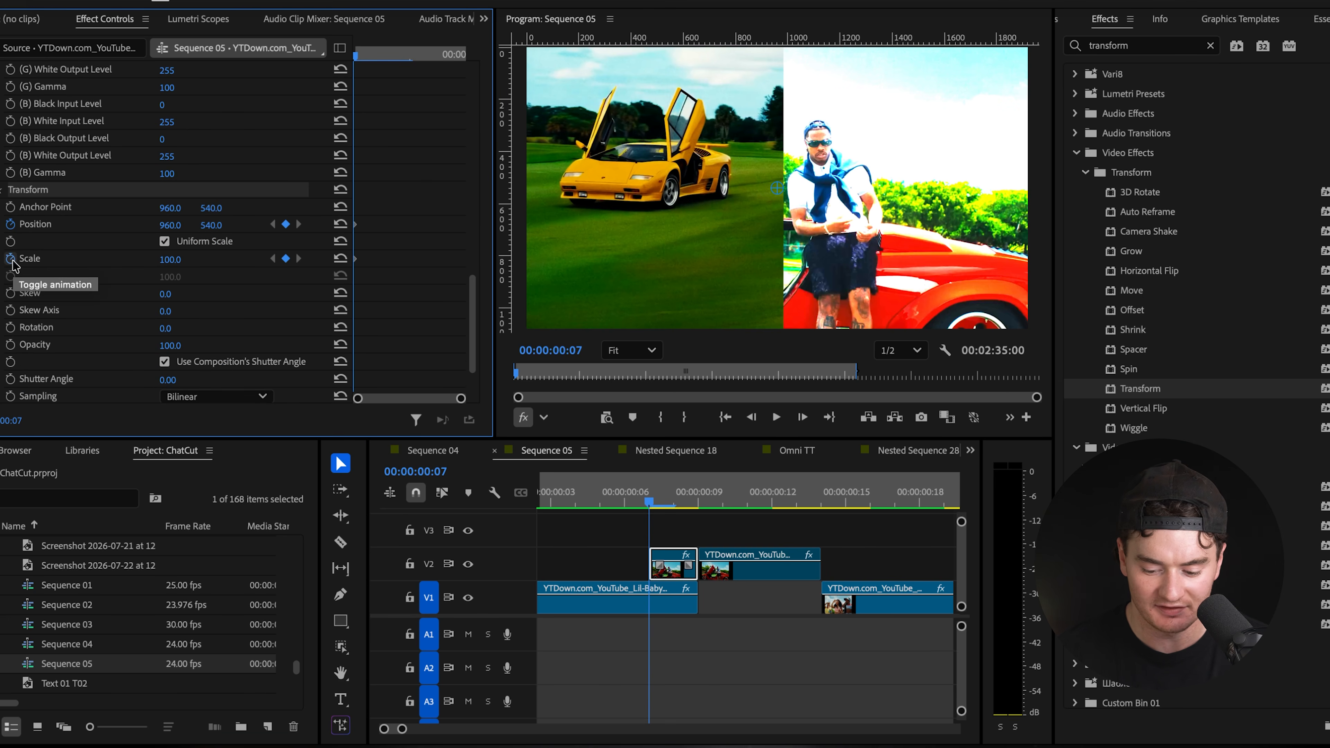
Keyframe Transform Position X 1037 and Scale 113 at 00:00:00:08, with 960 and 100 at 00:00:00:09, and scrub the movement.
key("Right")
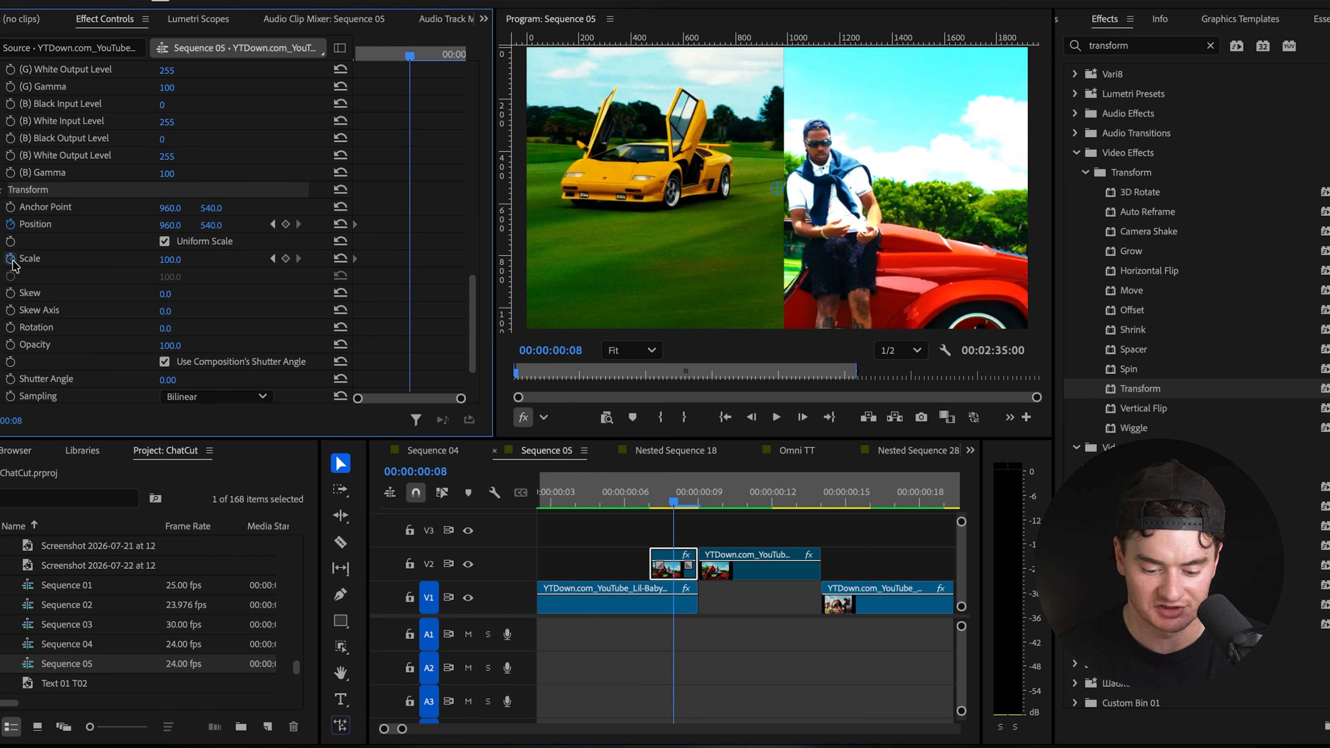
mouse_move(168, 224)
left_mouse_down()
mouse_move(204, 224)
mouse_move(173, 260)
mouse_move(176, 225)
left_mouse_up()
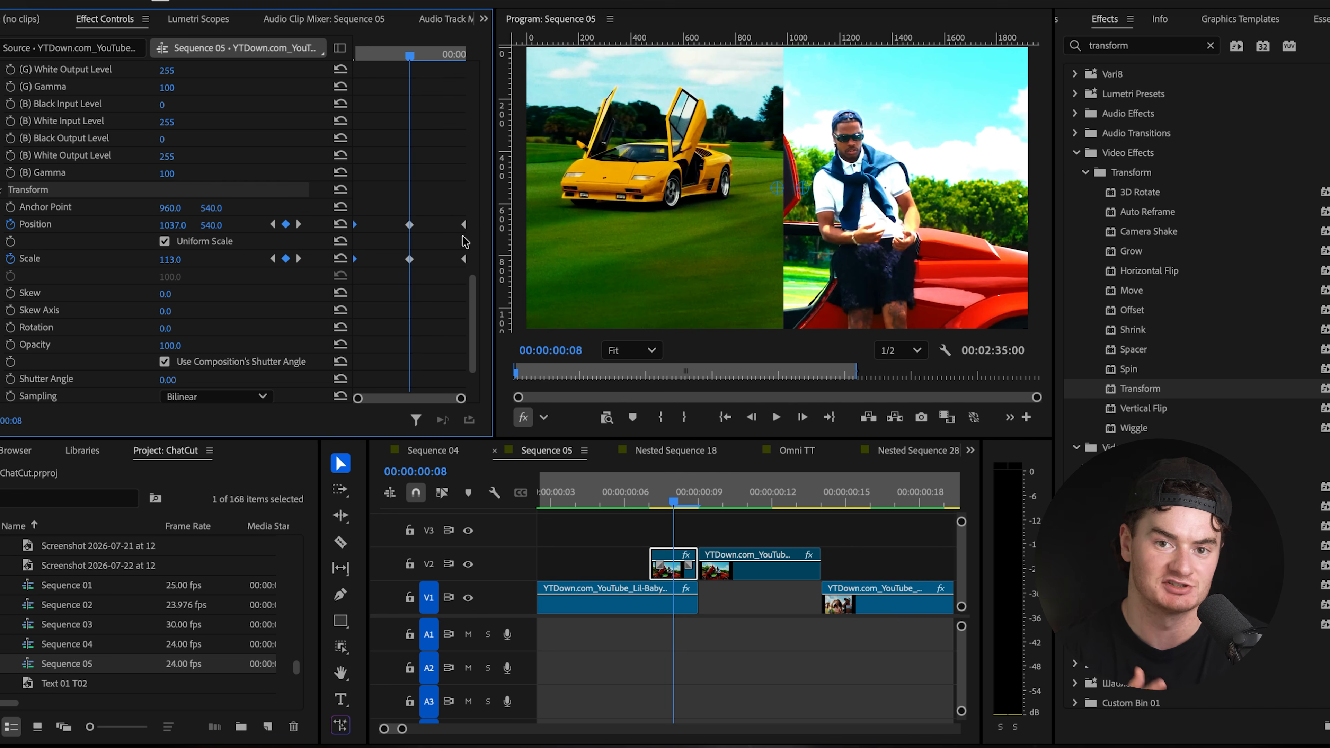
left_click_drag(636, 496, 674, 505)
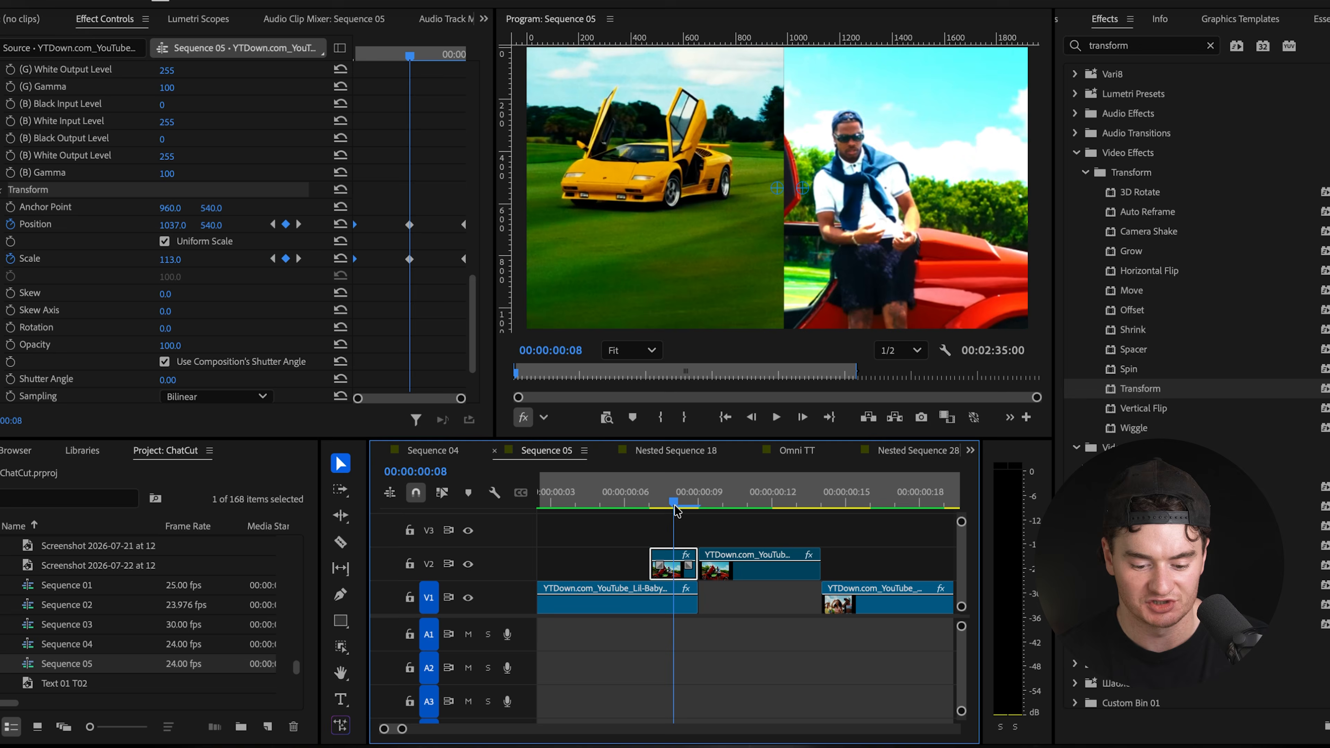
Replace the middle Transform Position keyframe at 00:00:00:08 with an X value of 1000.
left_click(410, 226)
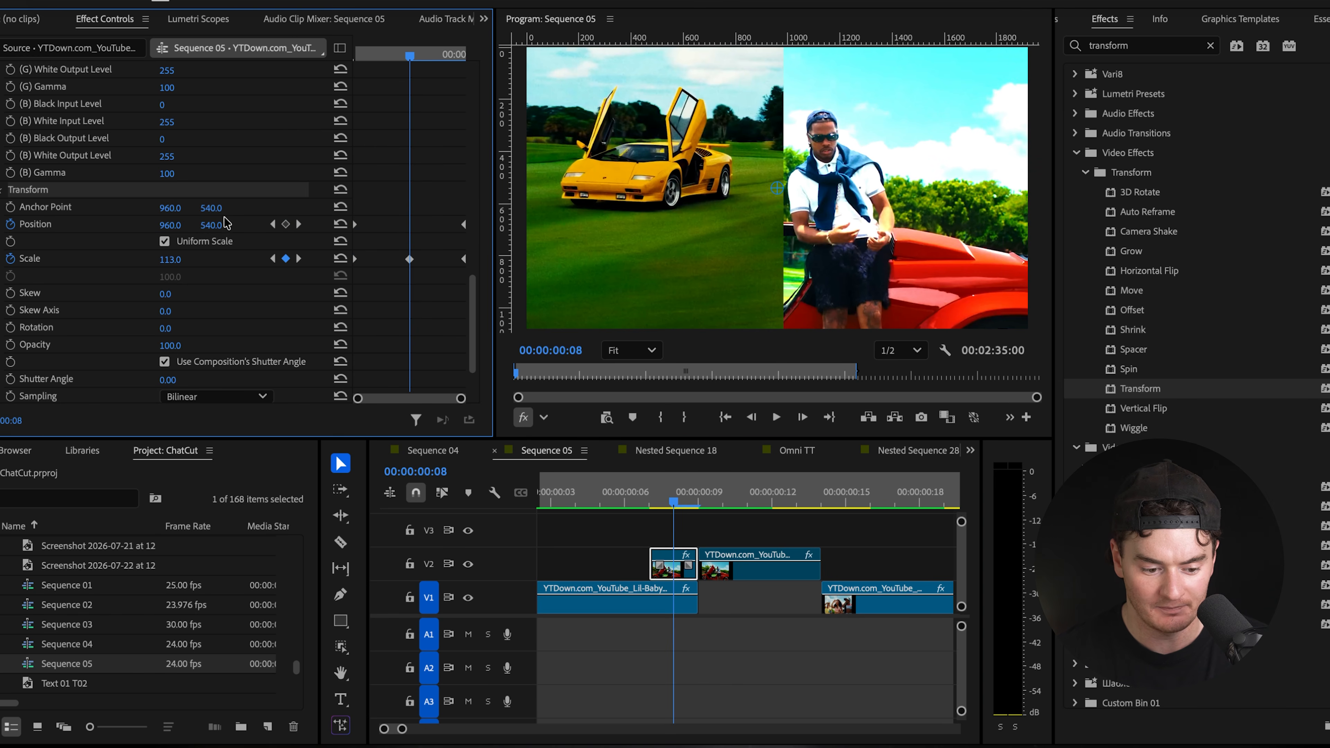
left_click_drag(181, 226, 161, 226)
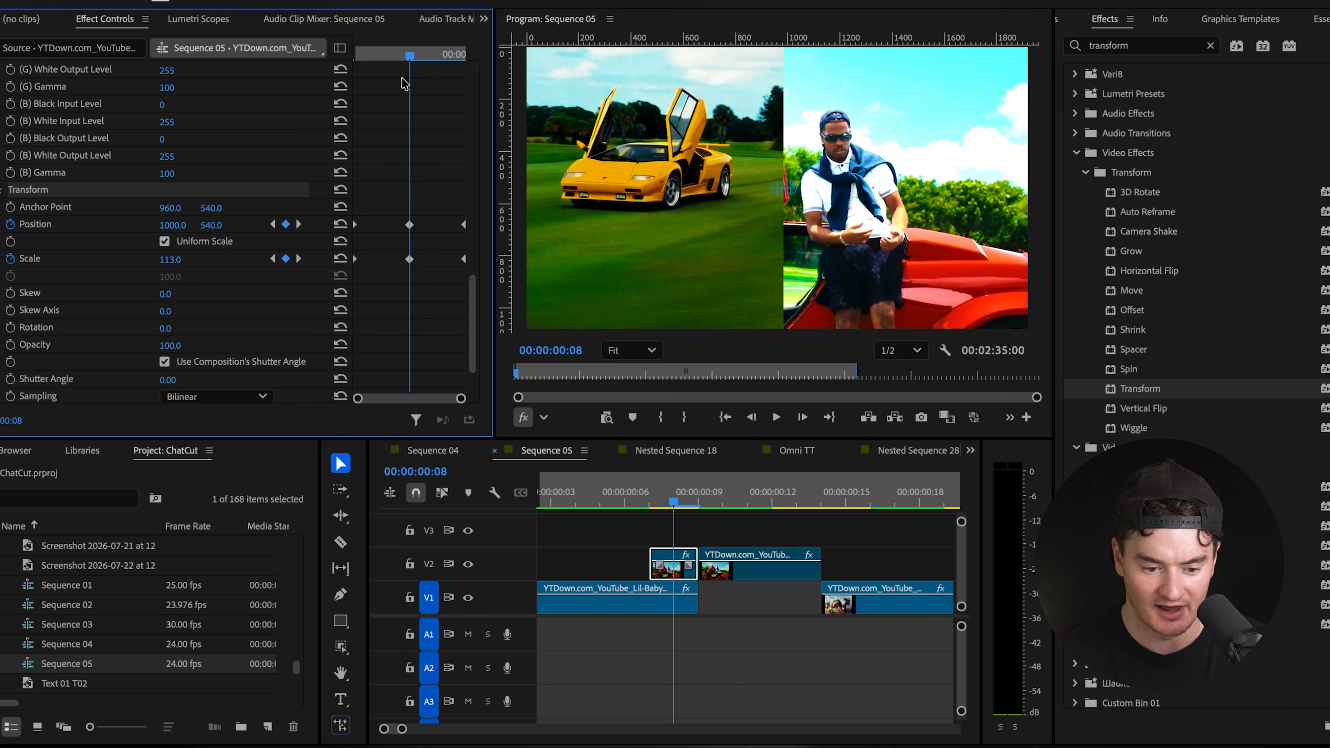
mouse_move(405, 68)
left_mouse_down()
mouse_move(356, 60)
mouse_move(407, 53)
left_mouse_up()
Delete the middle Transform Scale keyframe at 00:00:00:08 and keyframe a Scale of 107 in its place.
left_click(409, 263)
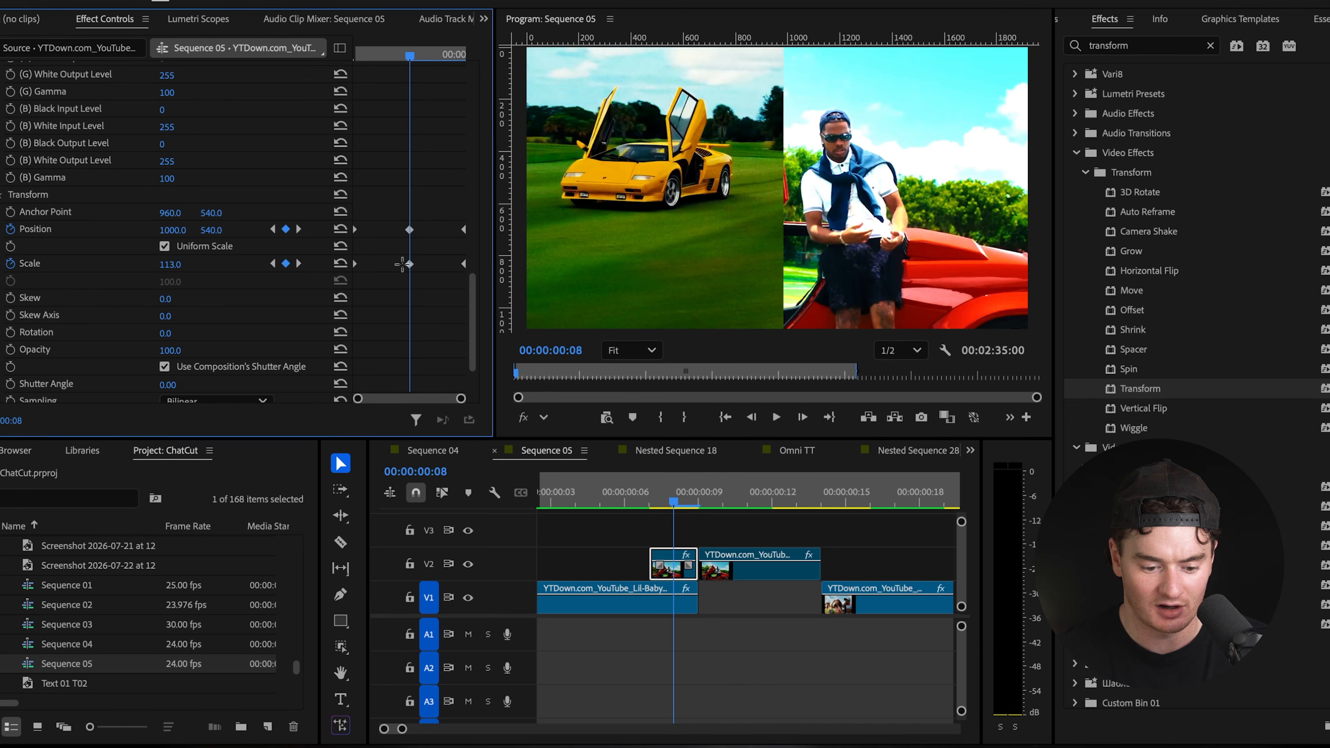
key("Delete")
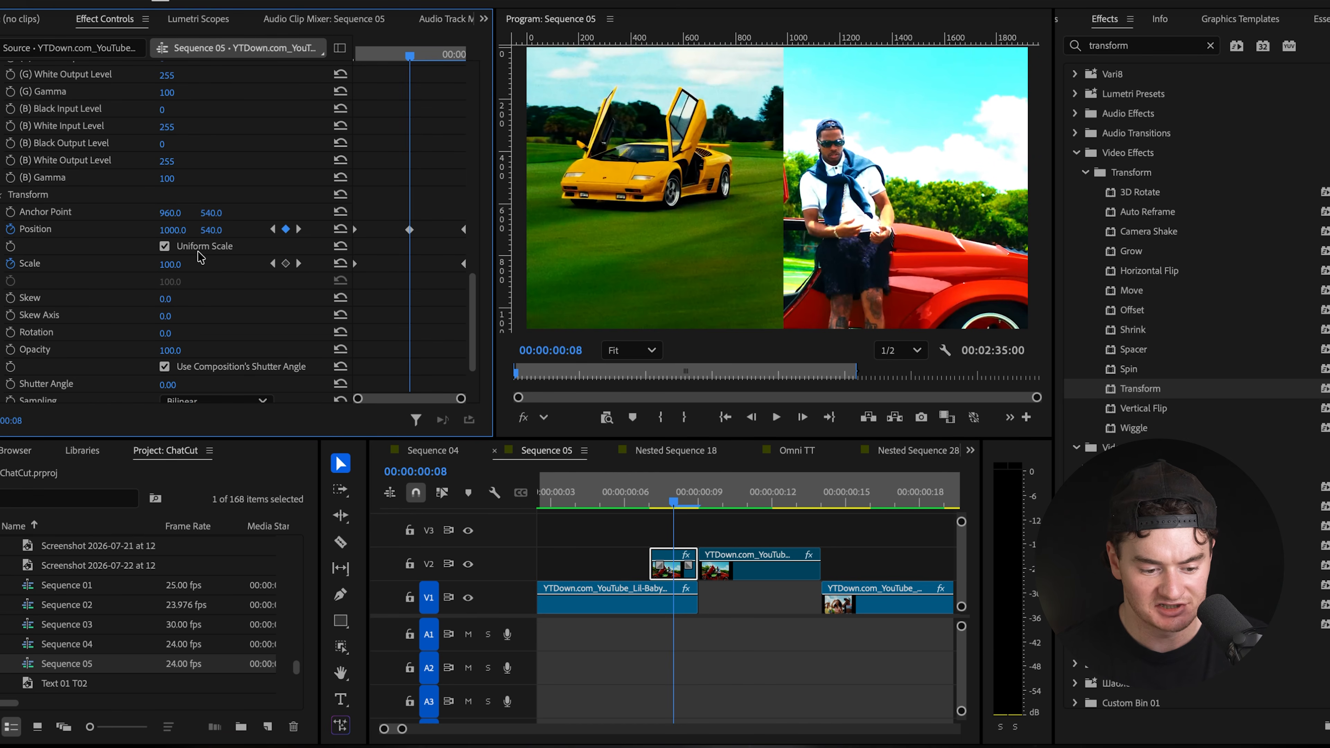
left_click(181, 263)
type("10")
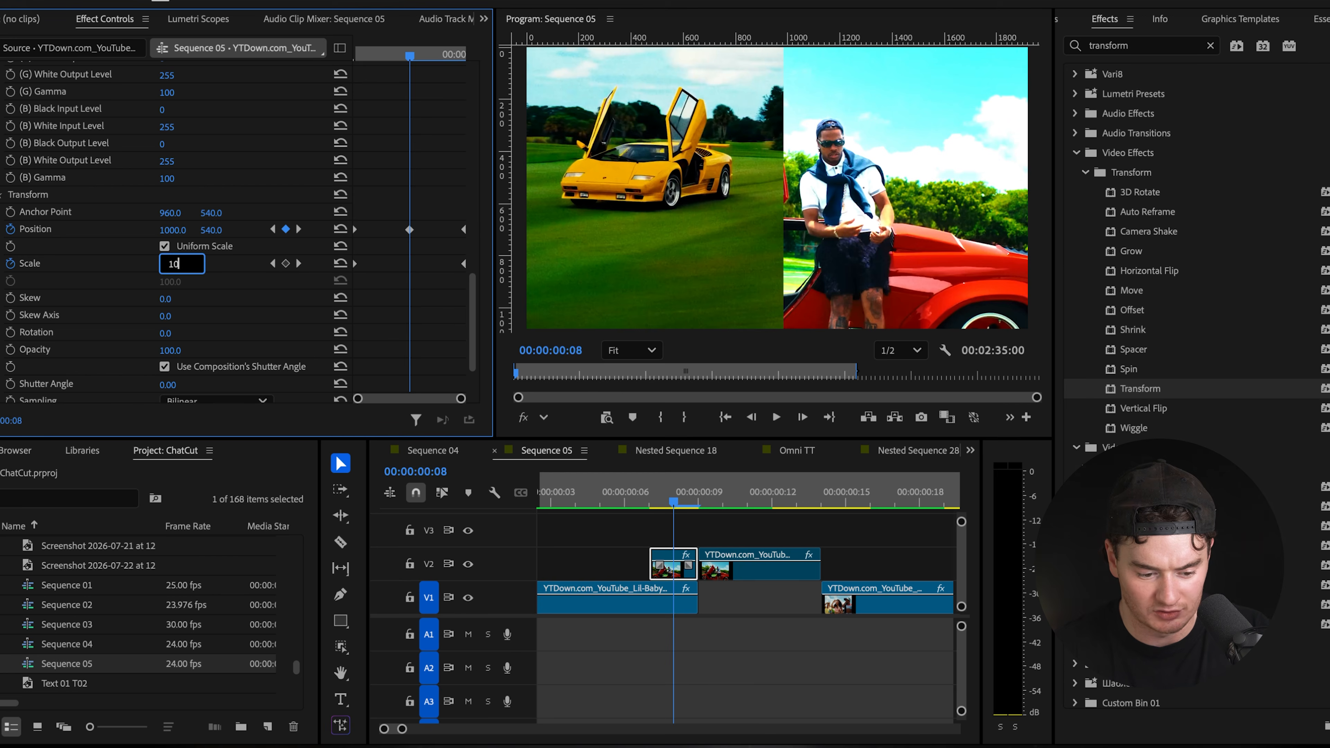
type("7")
key("Return")
Play the split-screen transition several times from 00:00:00:05 to review the movement.
left_click(602, 497)
key("space")
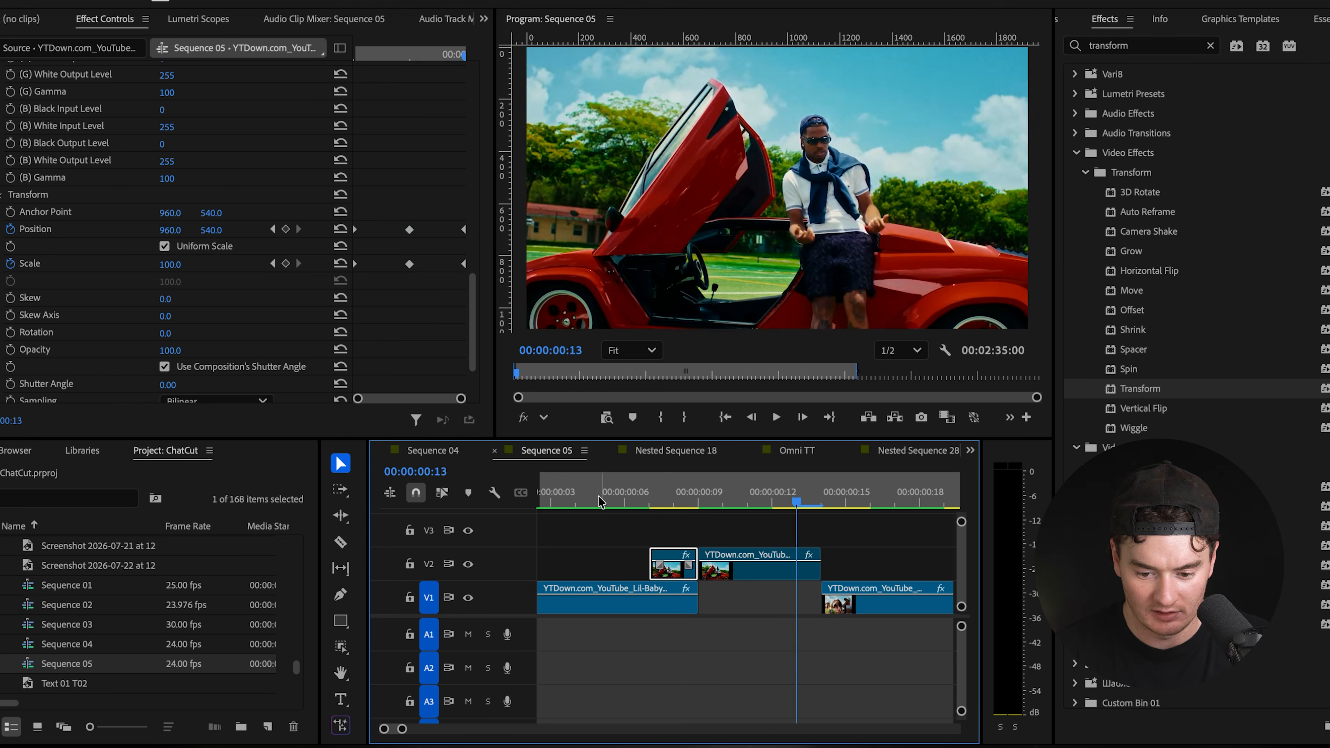
left_click(602, 497)
key("space")
left_click(603, 497)
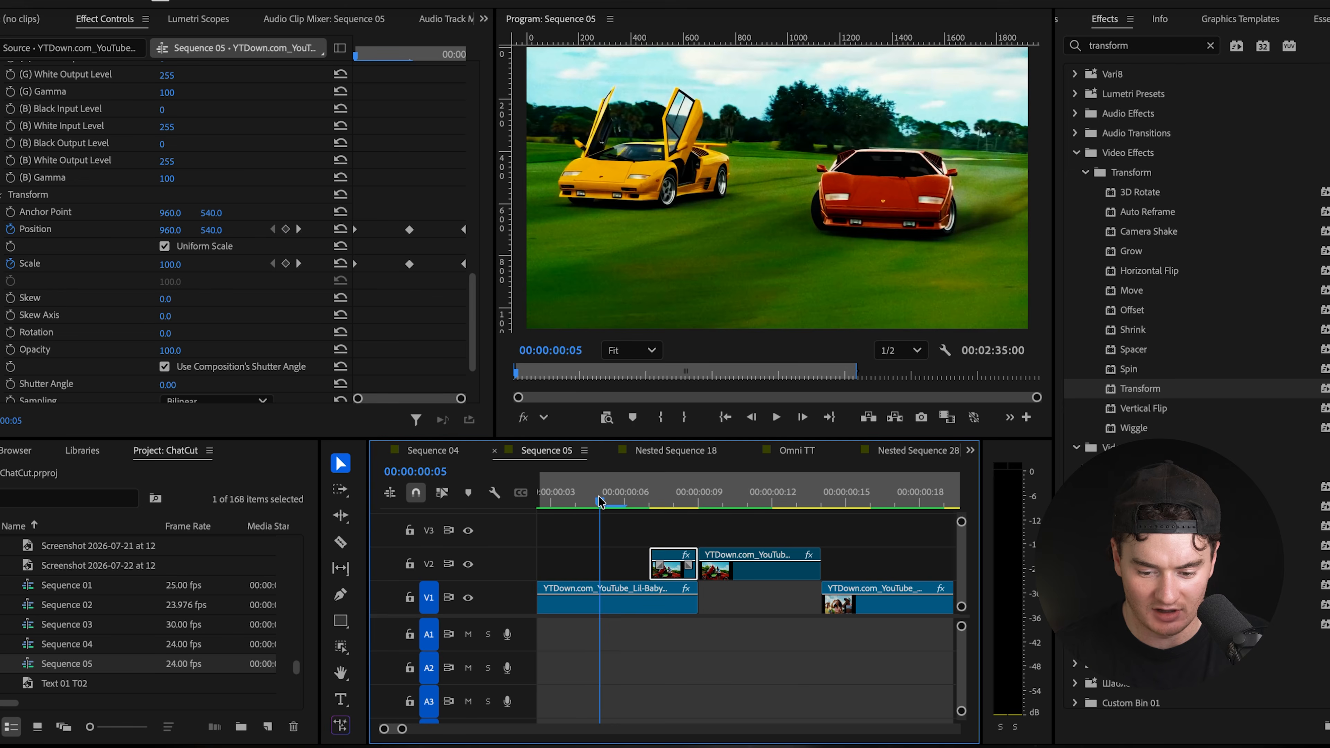
key("space")
Try a Transform Shutter Angle of 360 on the short V2 clip to judge the motion blur at 00:00:00:08.
left_click(667, 497)
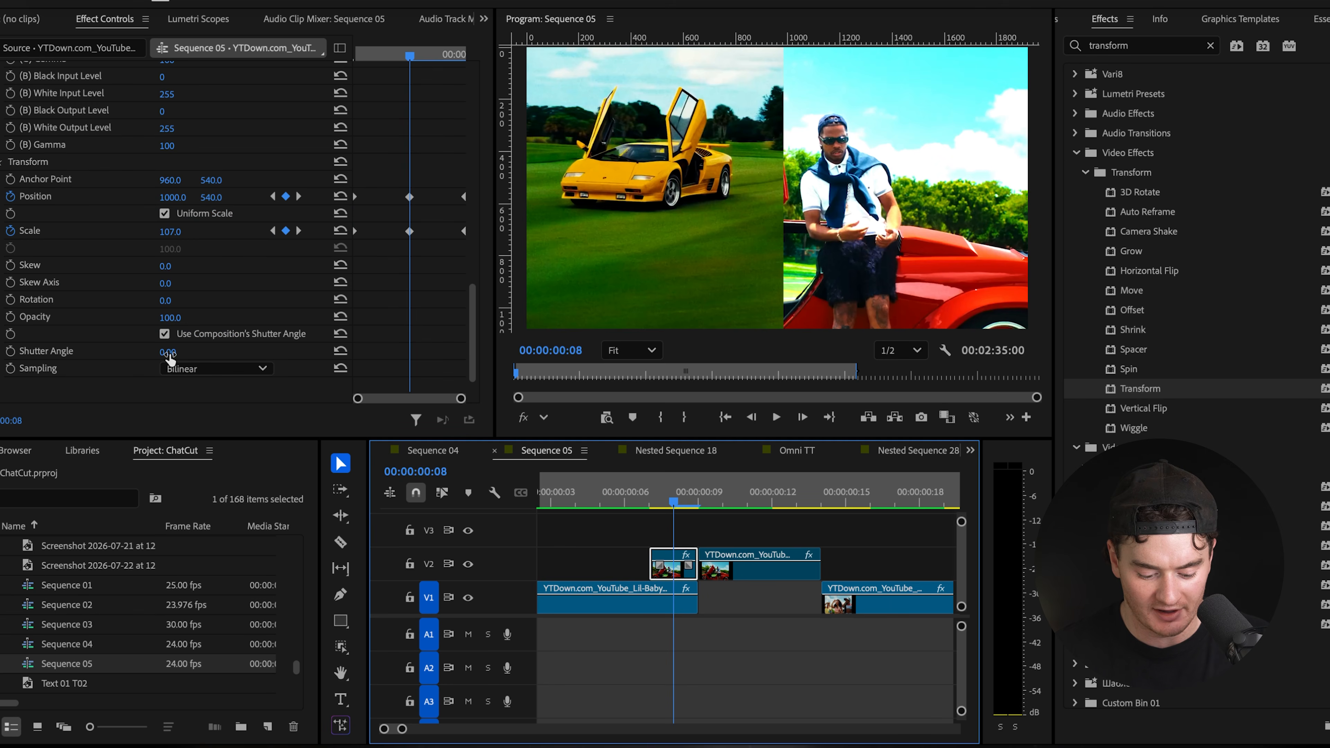
left_click(180, 350)
type("360")
key("Return")
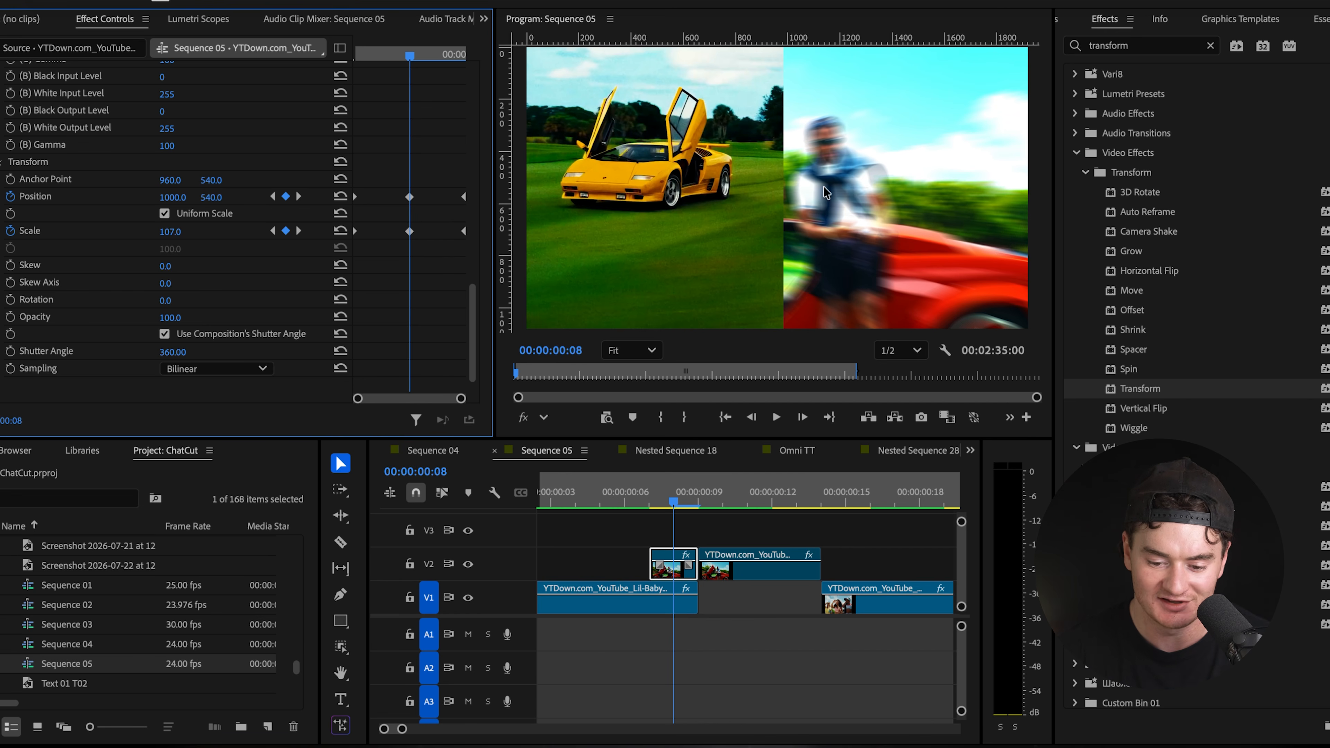
key("space")
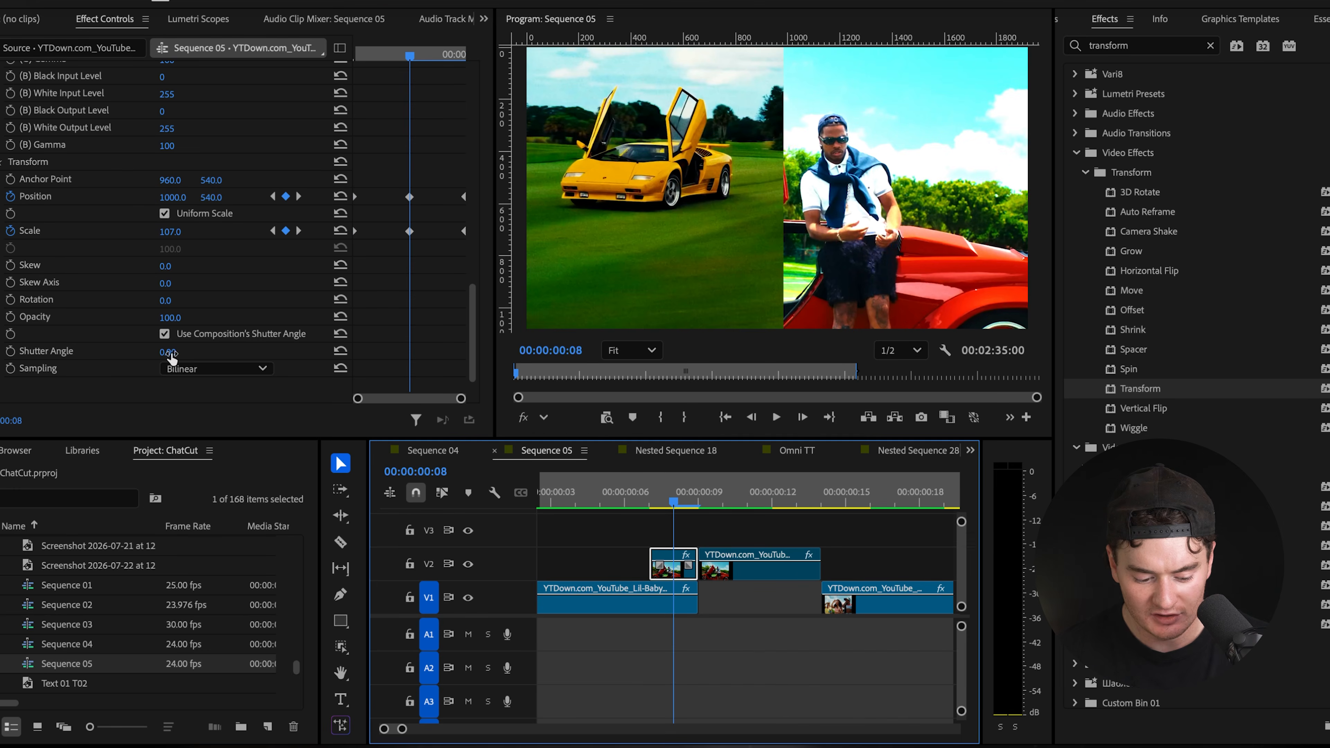
Set the Transform effect's Shutter Angle to 250 and play the transition from about 00:00:00:05.
left_click(180, 350)
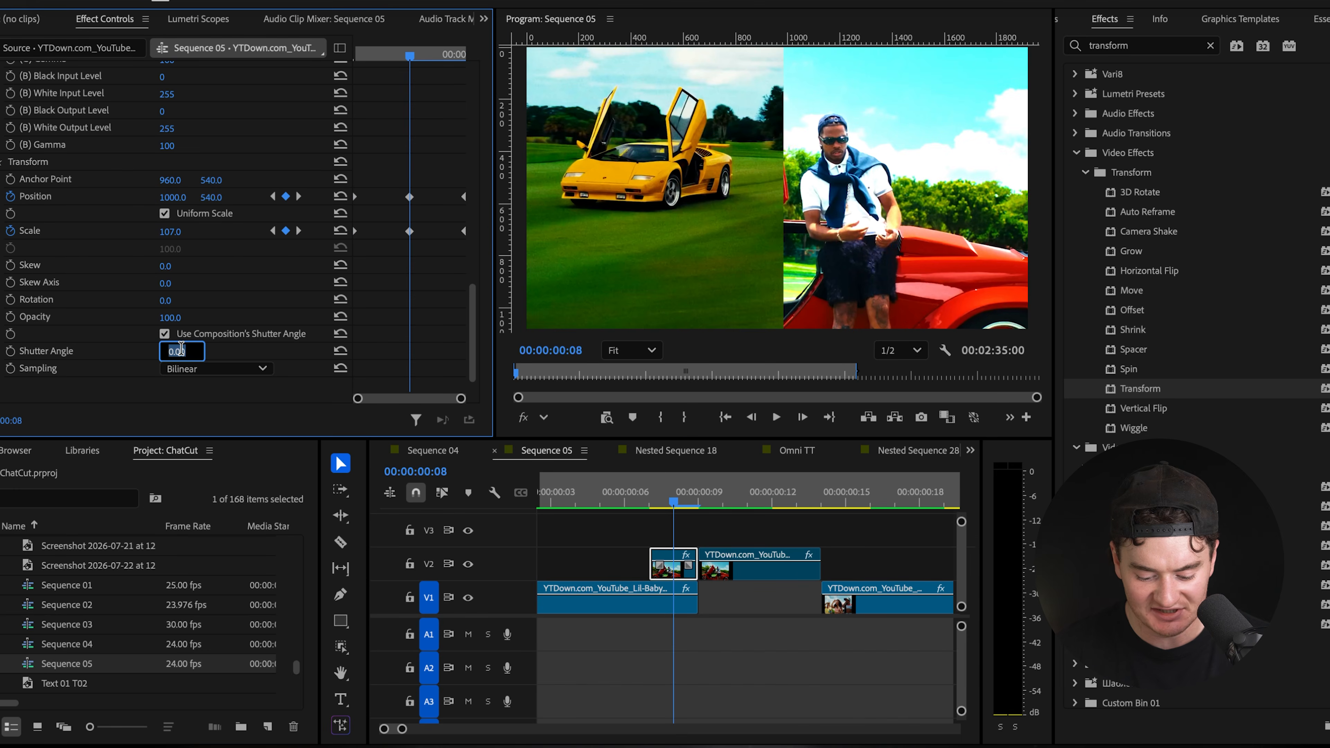
type("250")
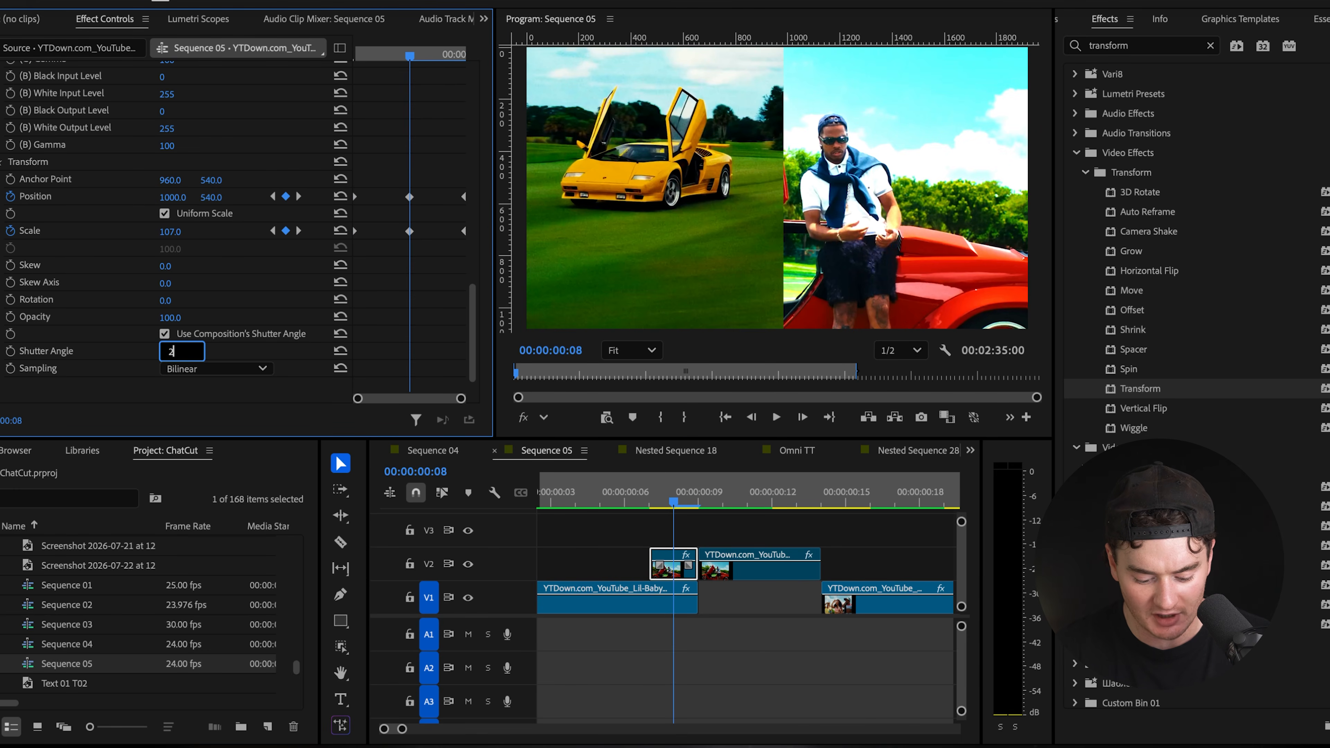
key("Return")
left_click_drag(667, 502, 597, 504)
key("space")
left_click(597, 504)
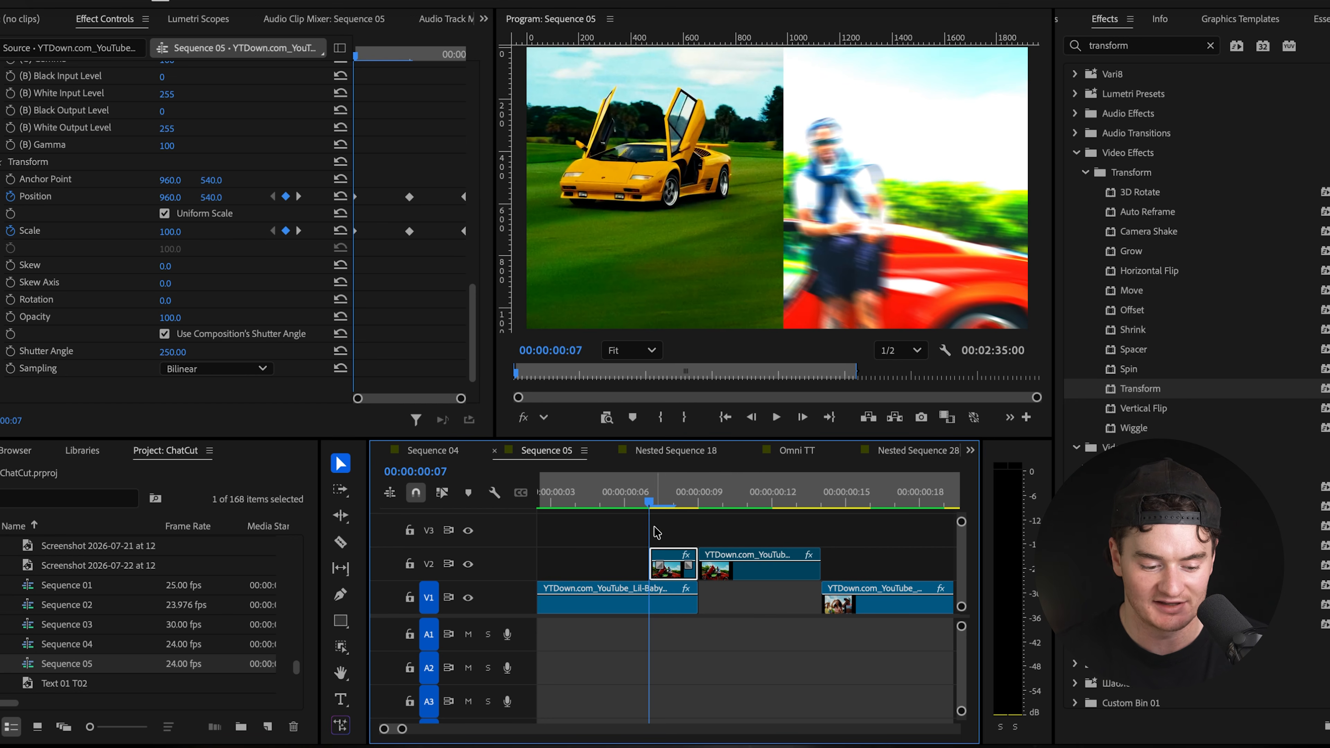
Keyframe the Transform Skew Axis at 0 on 00:00:00:07 and at 20 on 00:00:00:09, then scrub the transition.
left_click(11, 282)
key("Right")
key("Right")
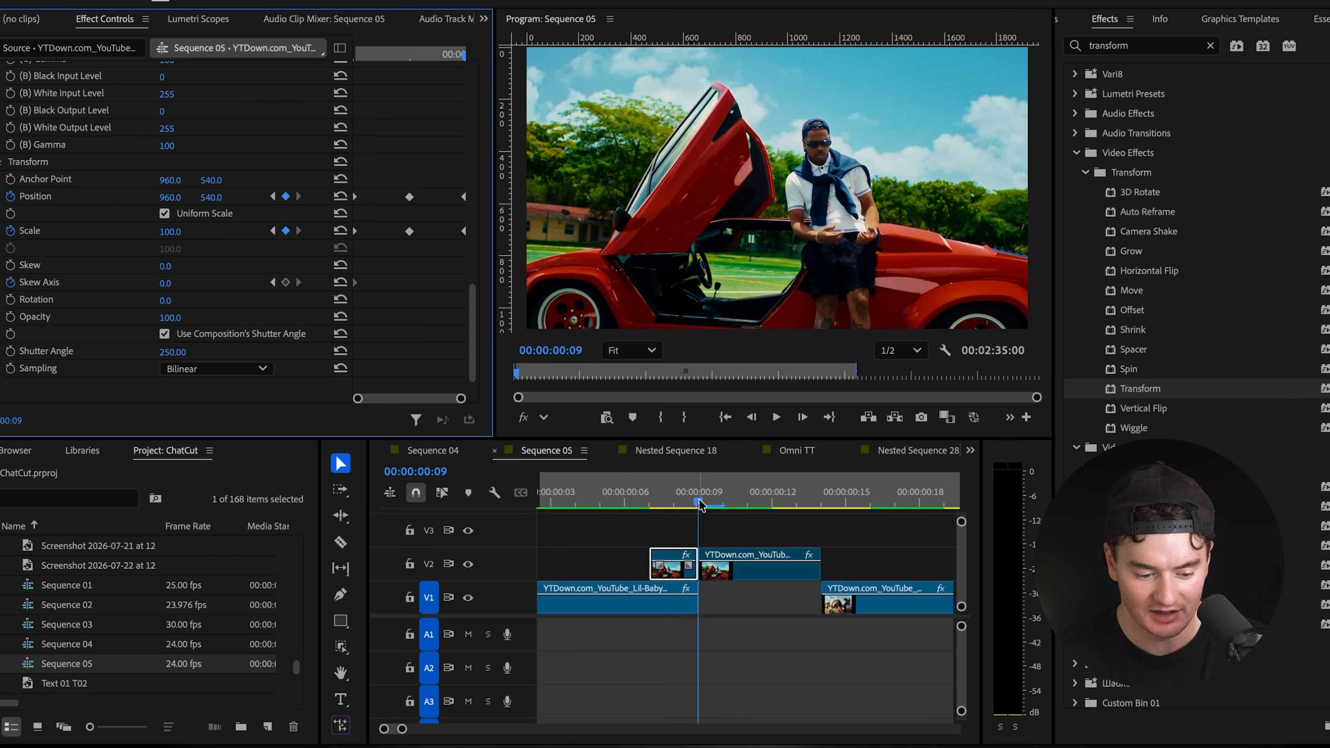
scroll(189, 335, "down", 1)
left_click(169, 257)
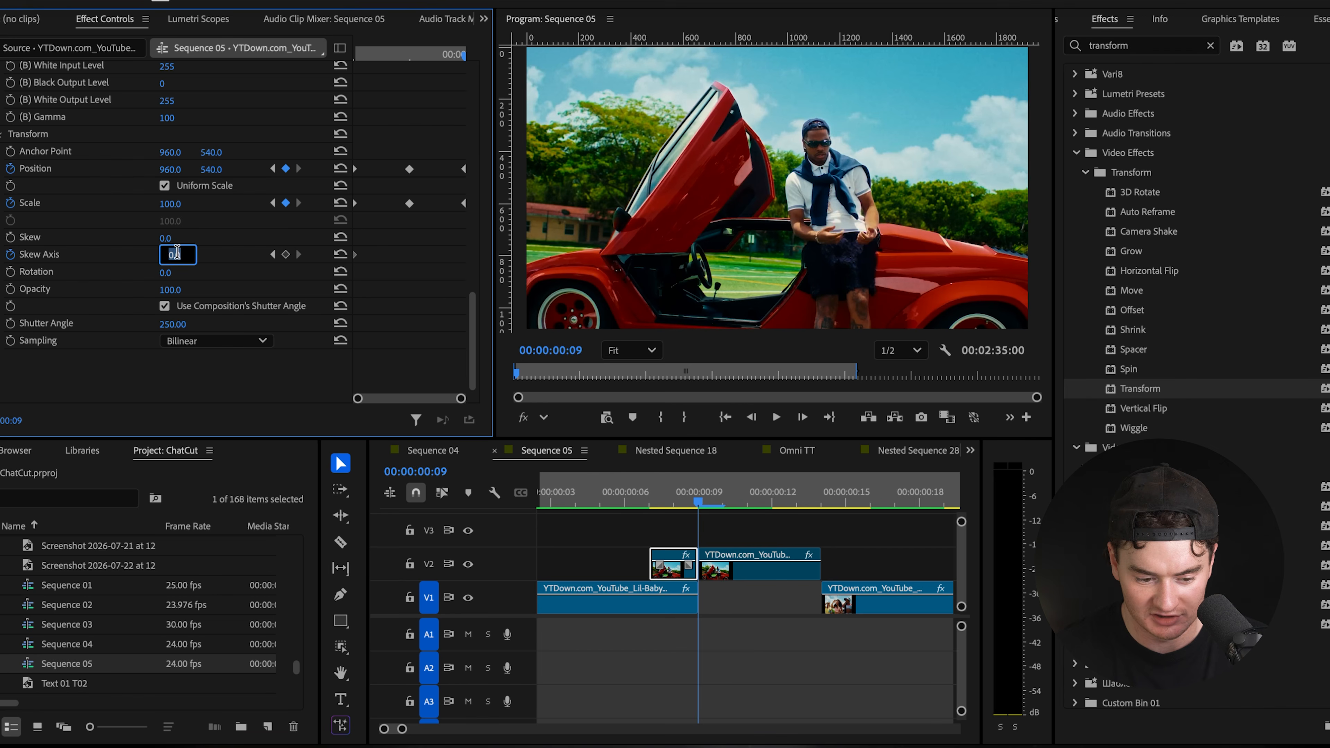
left_click(658, 488)
mouse_move(657, 483)
left_mouse_down()
mouse_move(641, 489)
mouse_move(654, 489)
left_mouse_up()
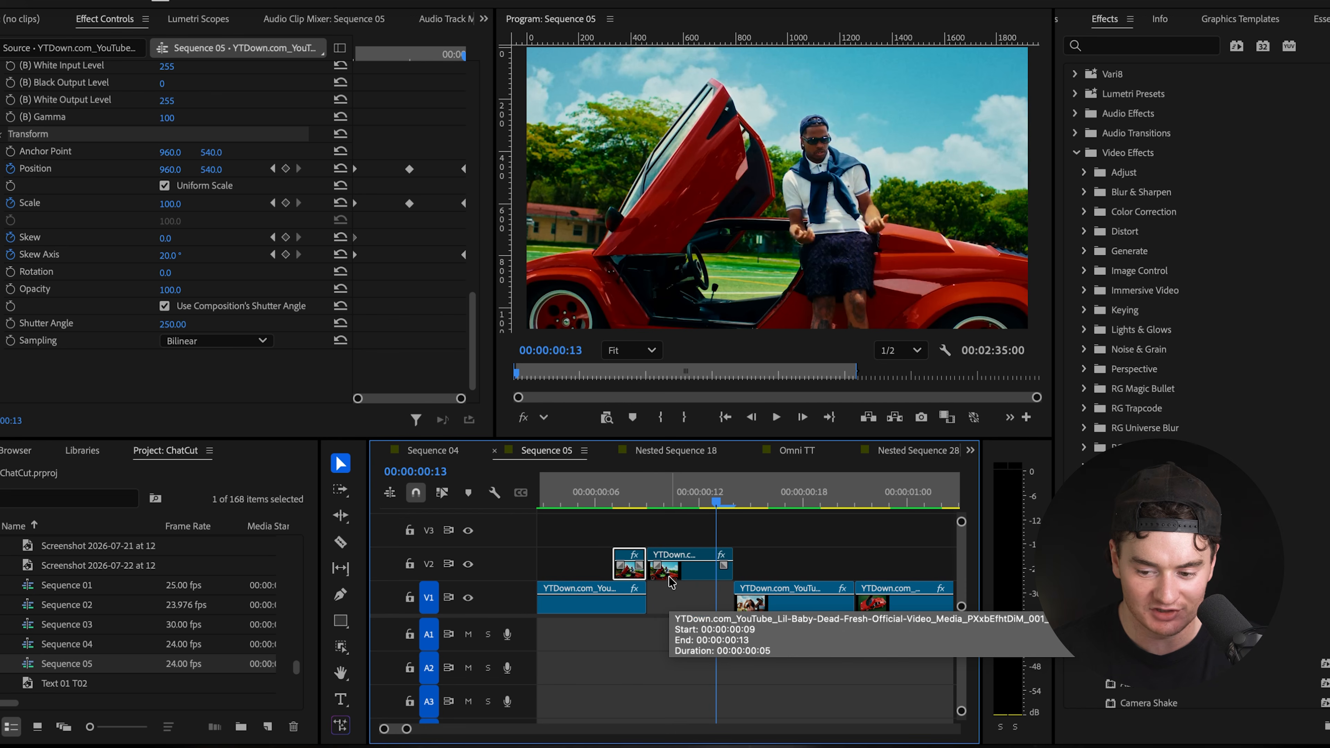
Move the second clip down to V1 and shift the third clip onto V2, starting at 00:00:00:12 for a two-frame overlap.
left_click(671, 580)
left_click_drag(671, 580, 671, 602)
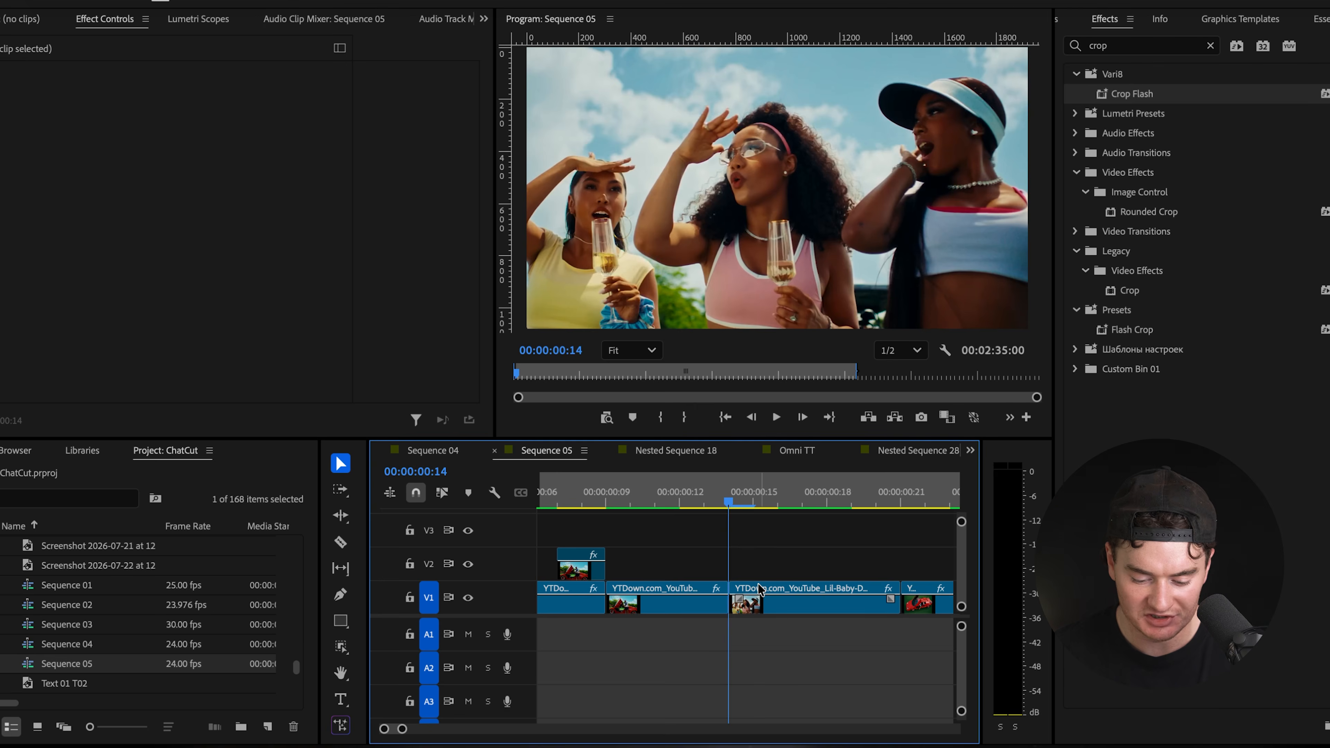
left_click_drag(760, 590, 726, 571)
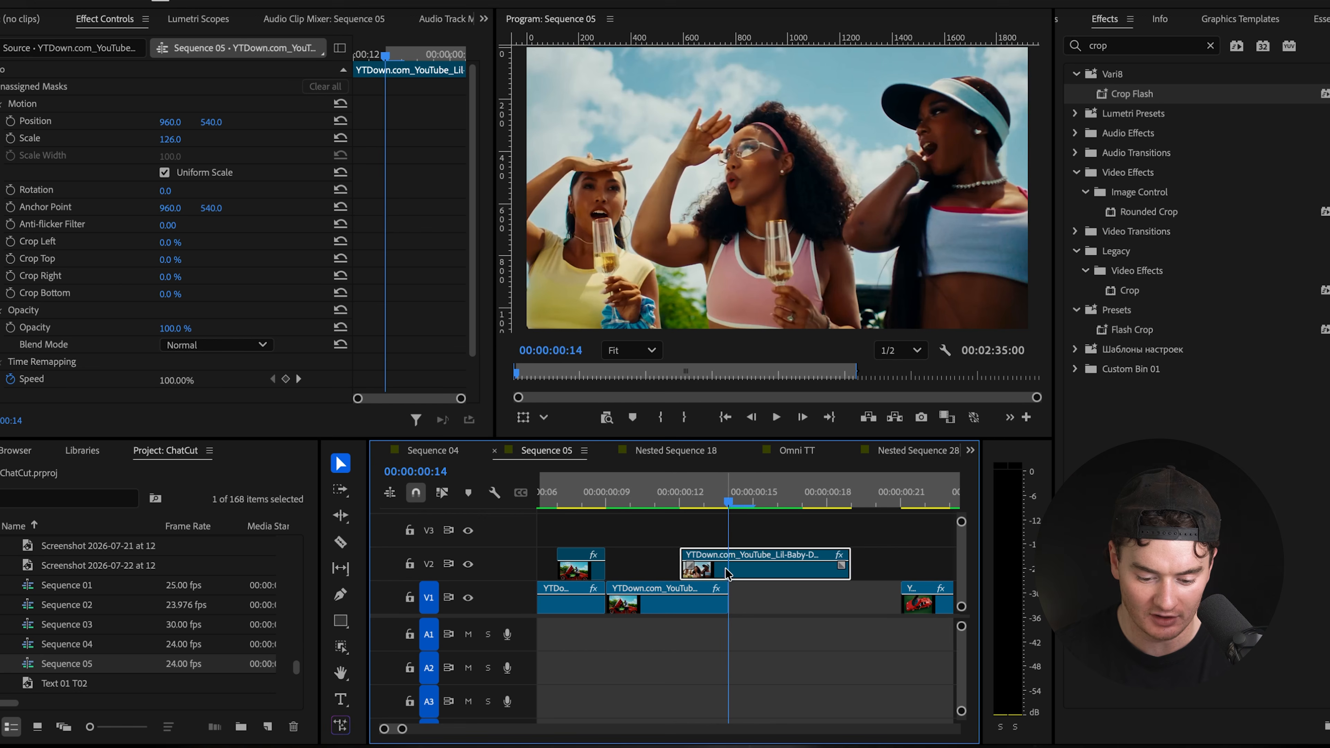
Cut the third clip on V2 at 00:00:00:14, where the second clip on V1 ends.
key("c")
left_click(729, 560)
key("v")
Apply the saved Crop Flash preset to the new two-frame V2 piece and preview it at 00:00:00:13.
key("Left")
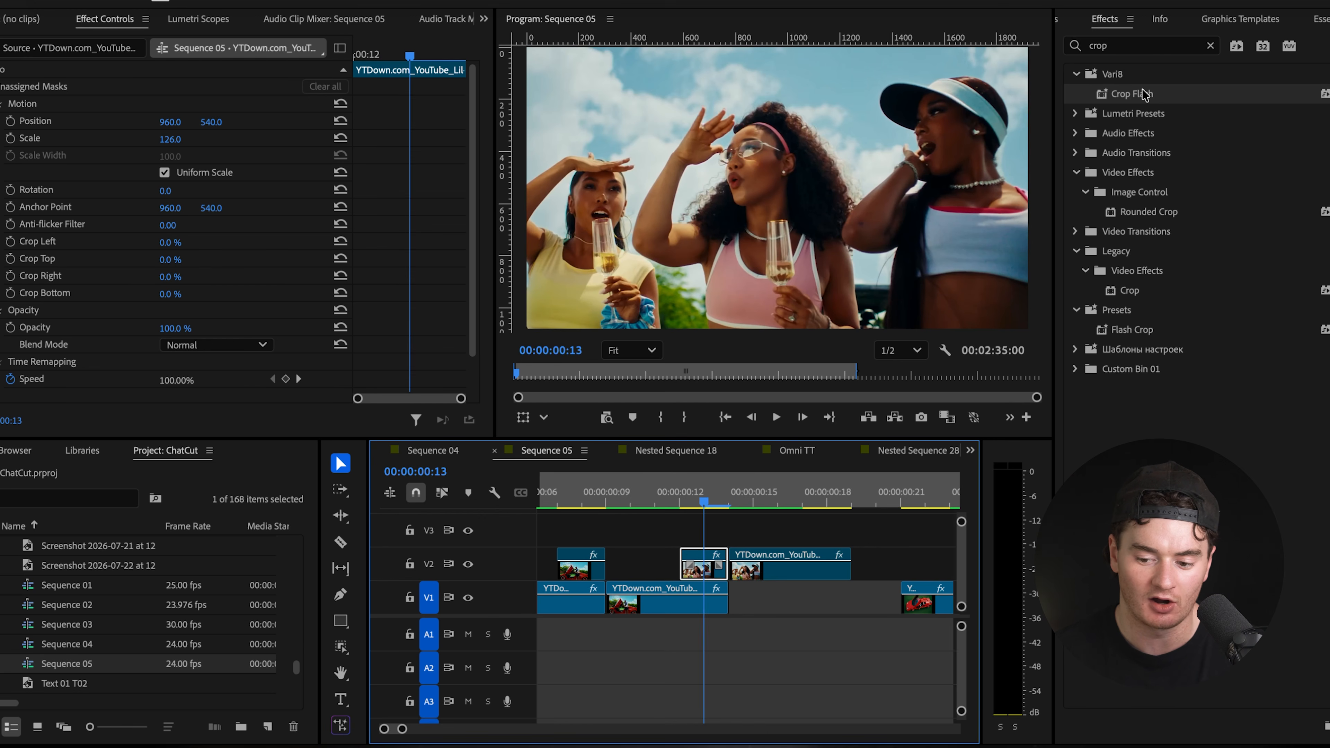
left_click_drag(1144, 94, 703, 563)
left_click(662, 488)
left_click(703, 493)
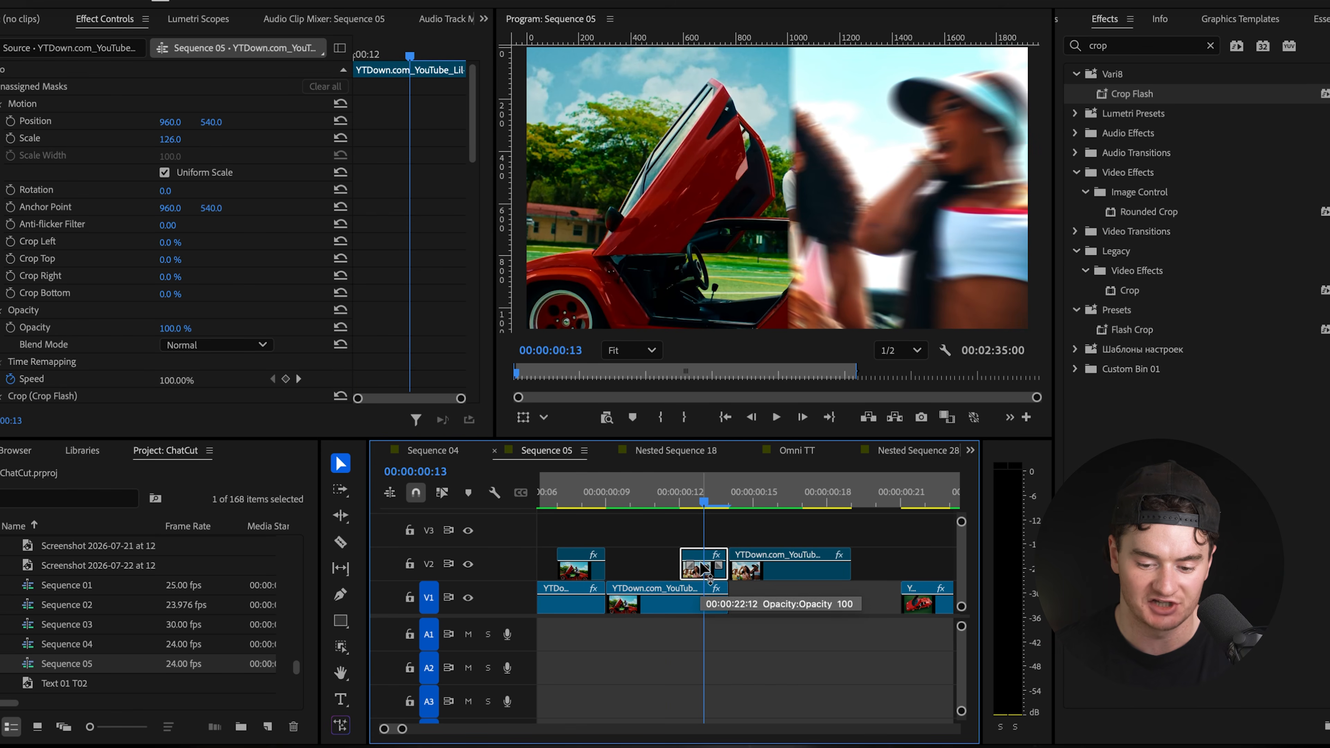
Change the Crop (Crop Flash) effect to Left 35% and Right 32% so the incoming clip fills a central strip.
scroll(283, 220, "down", 8)
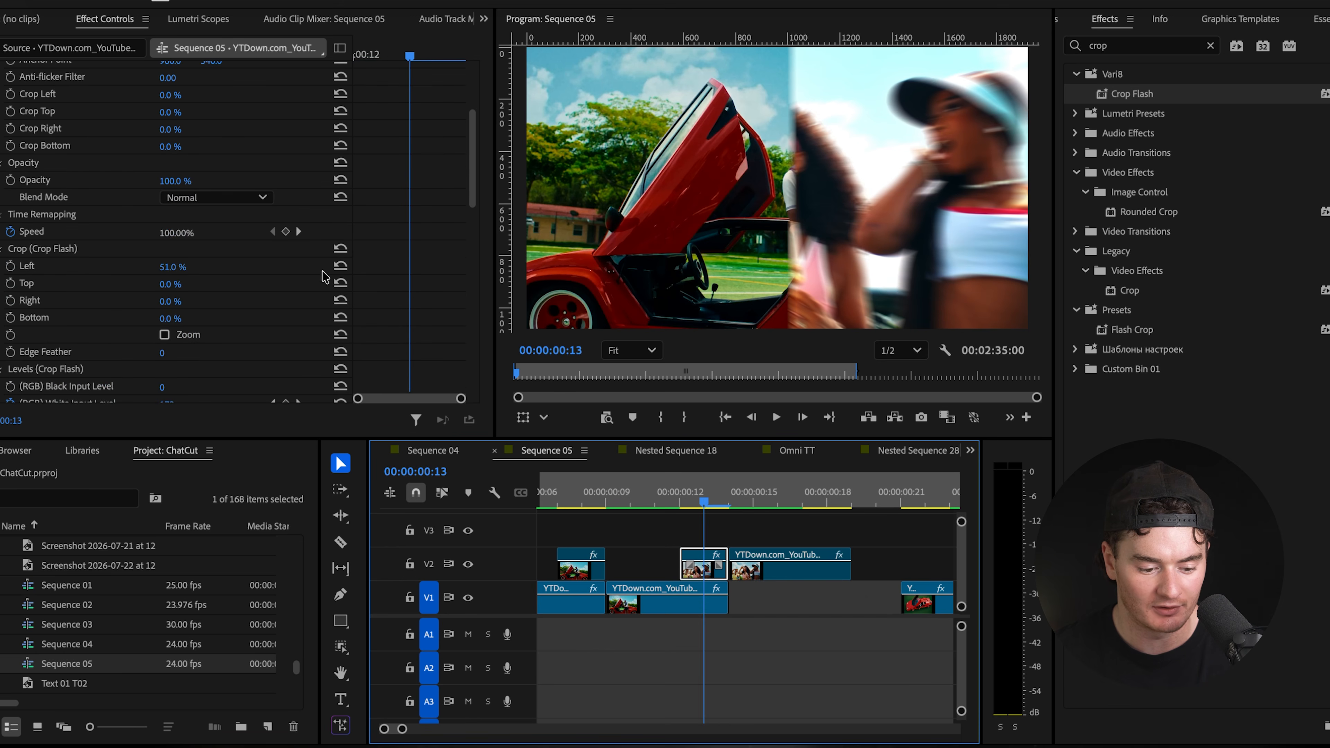
left_click(341, 265)
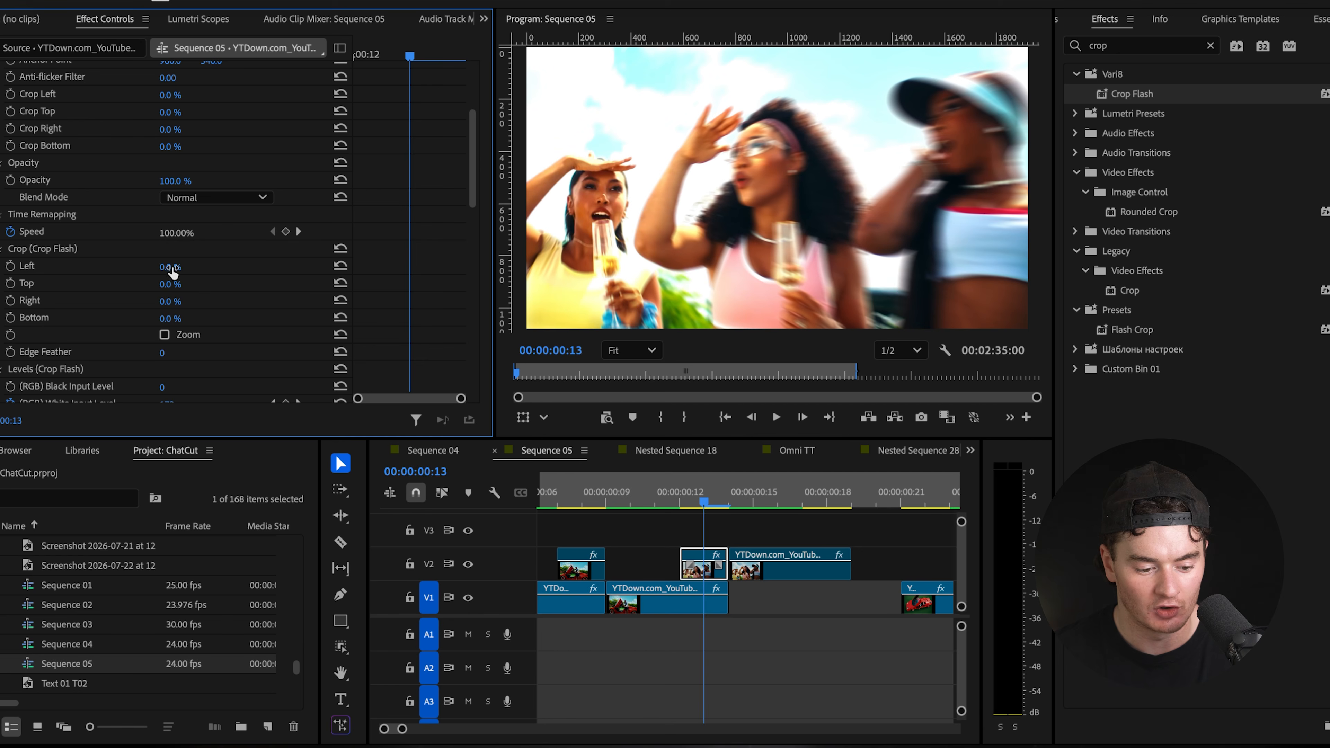
left_click_drag(173, 271, 196, 305)
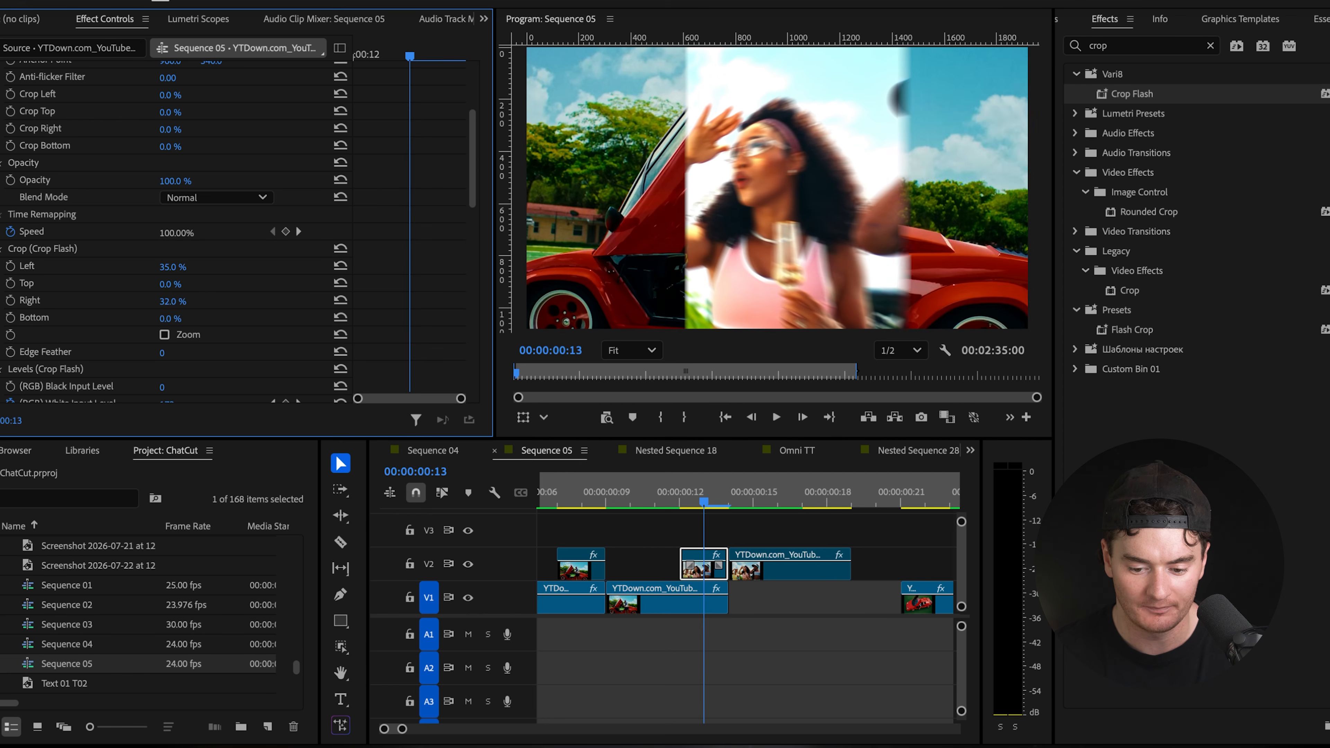
left_click(578, 484)
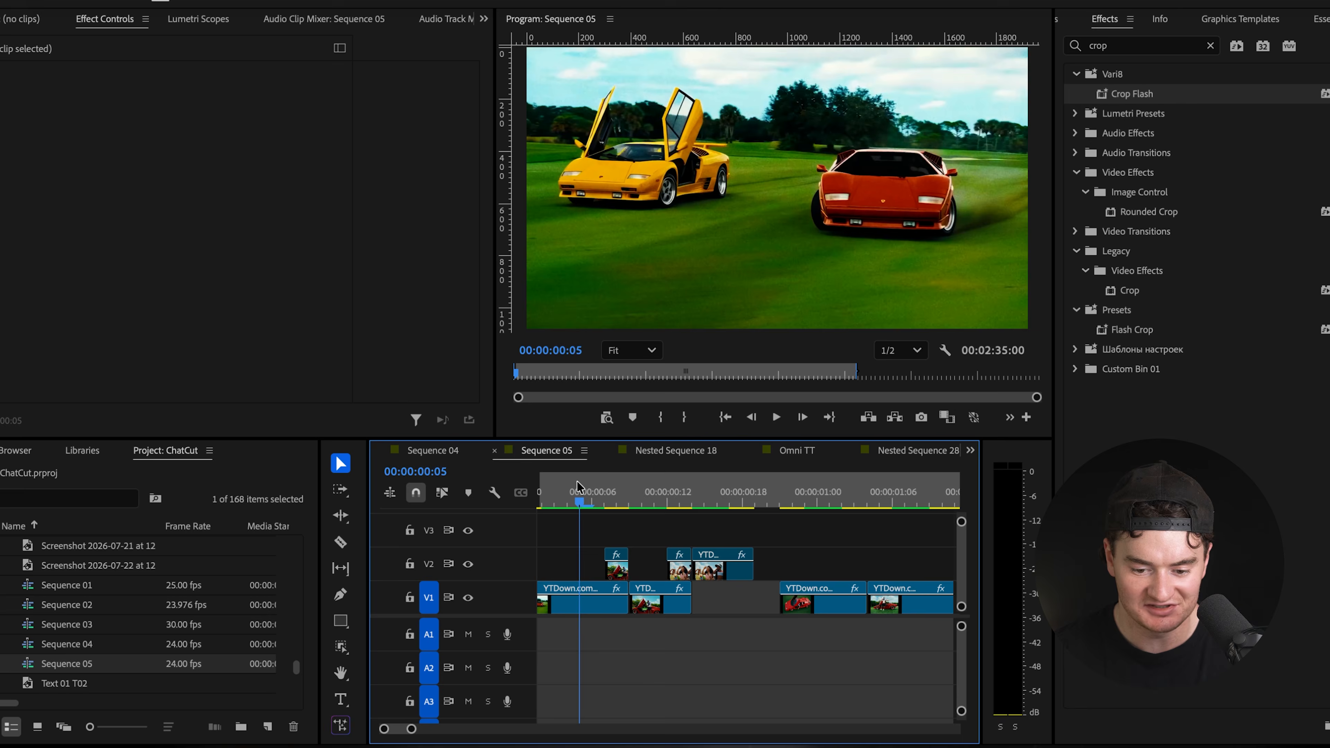
Play back the sequence from 00:00:00:05 through the first two Crop Flash transitions to review them.
key("space")
left_click(578, 485)
key("space")
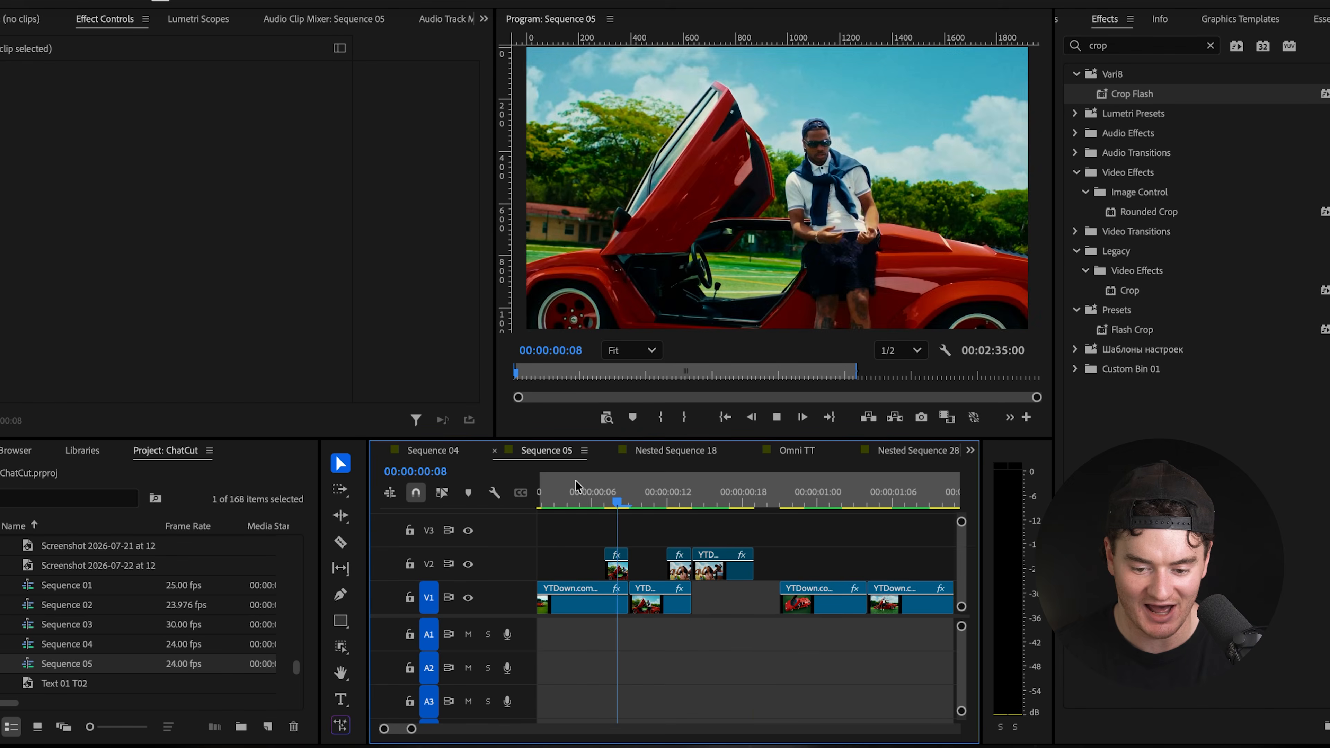
key("space")
left_click(595, 494)
key("space")
key("space")
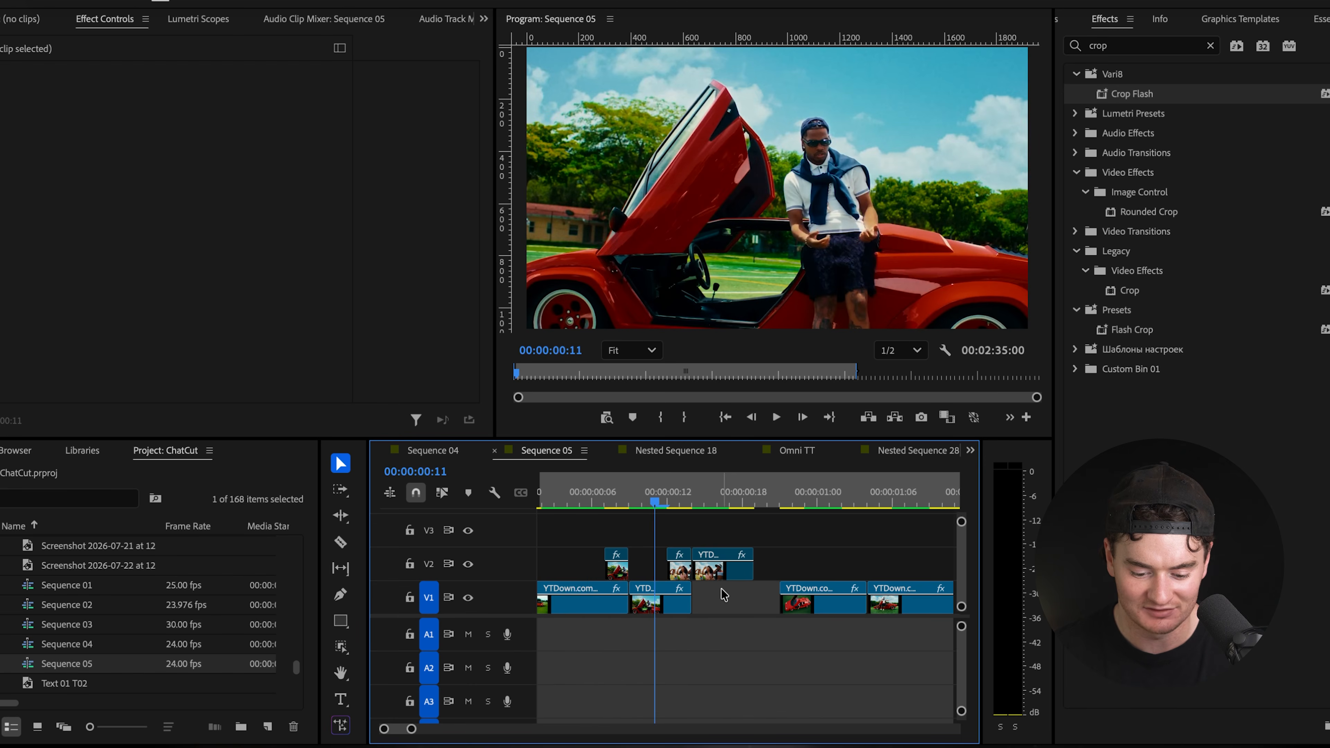
Move the third clip down to V1 and shift the fourth clip onto V2, starting at 00:00:00:17 for a two-frame overlap.
scroll(720, 589, "up", 3)
left_click_drag(719, 576, 717, 592)
left_click(743, 502)
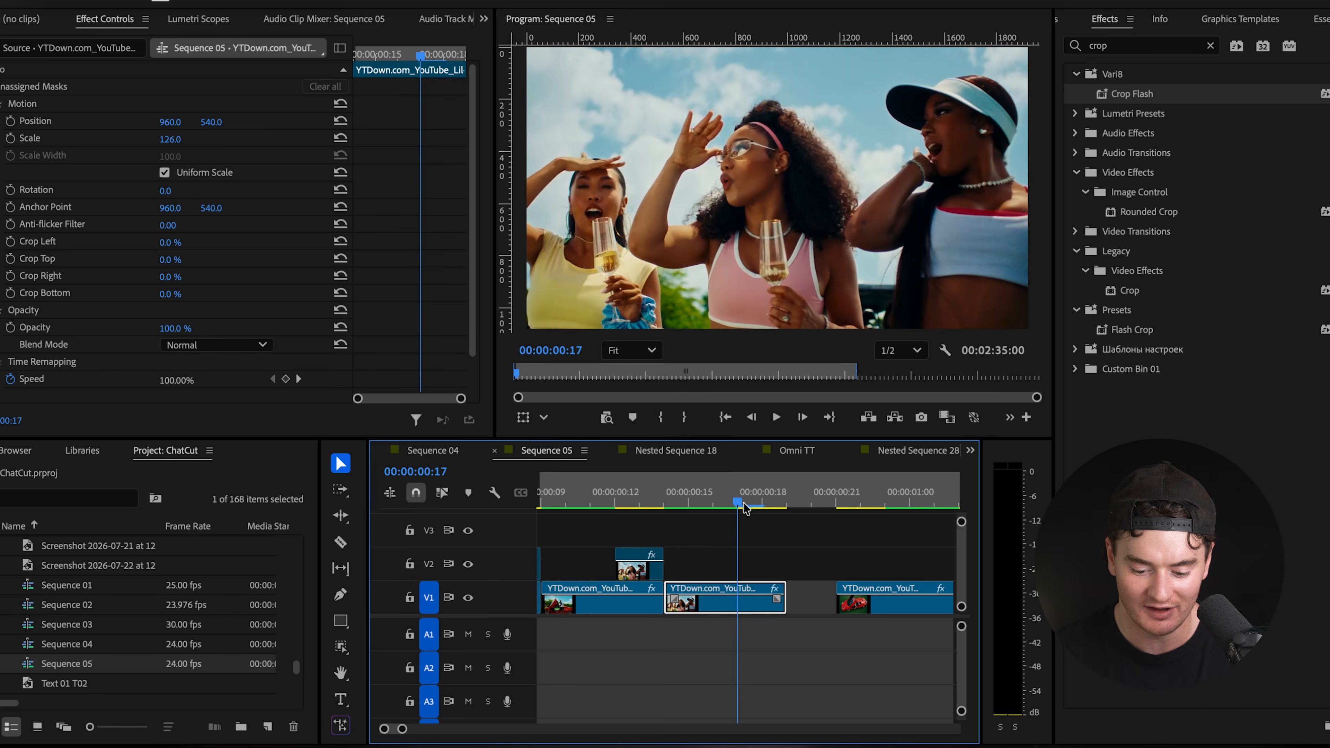
left_click_drag(858, 590, 762, 567)
Cut the fourth clip on V2 at 00:00:00:19, where the third clip on V1 ends.
key("c")
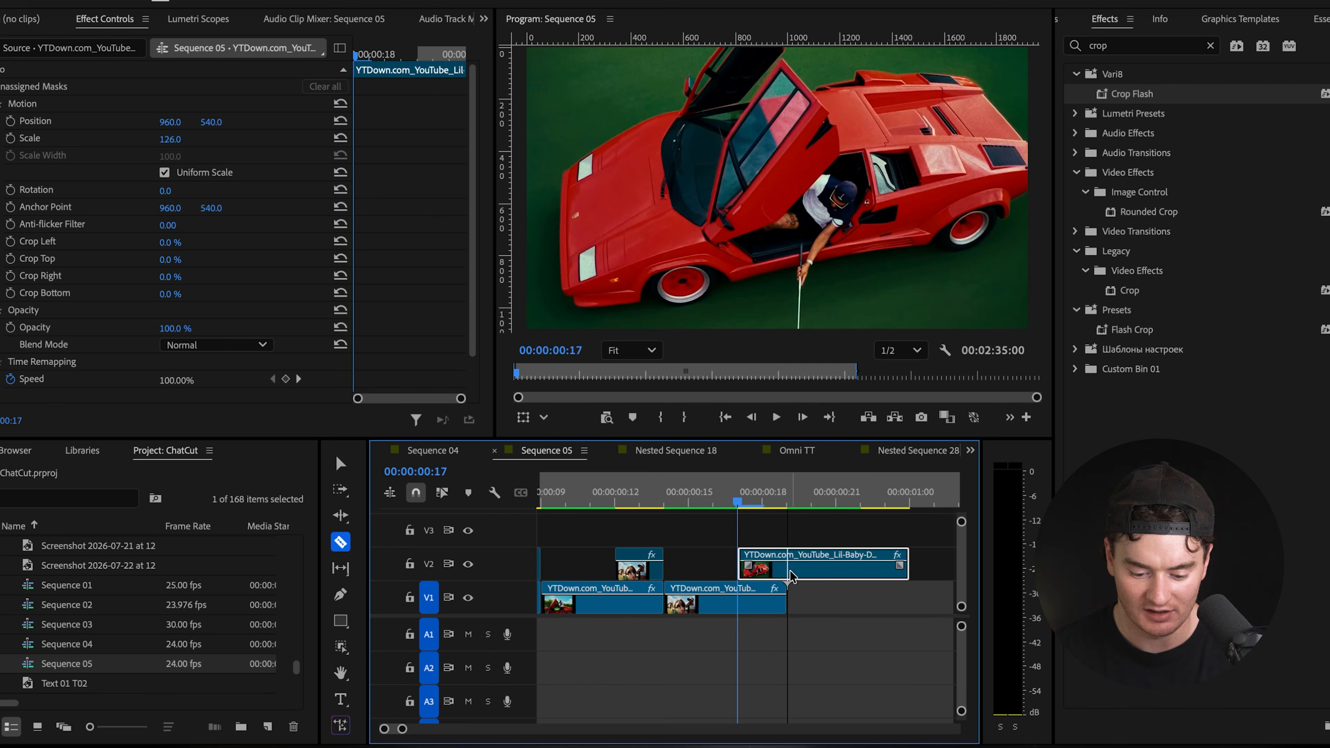
left_click(785, 569)
key("v")
Apply the Crop Flash preset to the fourth clip's two-frame V2 piece, resetting its crop Left to 0% and setting Bottom to 50%.
left_click_drag(1171, 93, 762, 558)
scroll(342, 270, "down", 4)
left_click(341, 266)
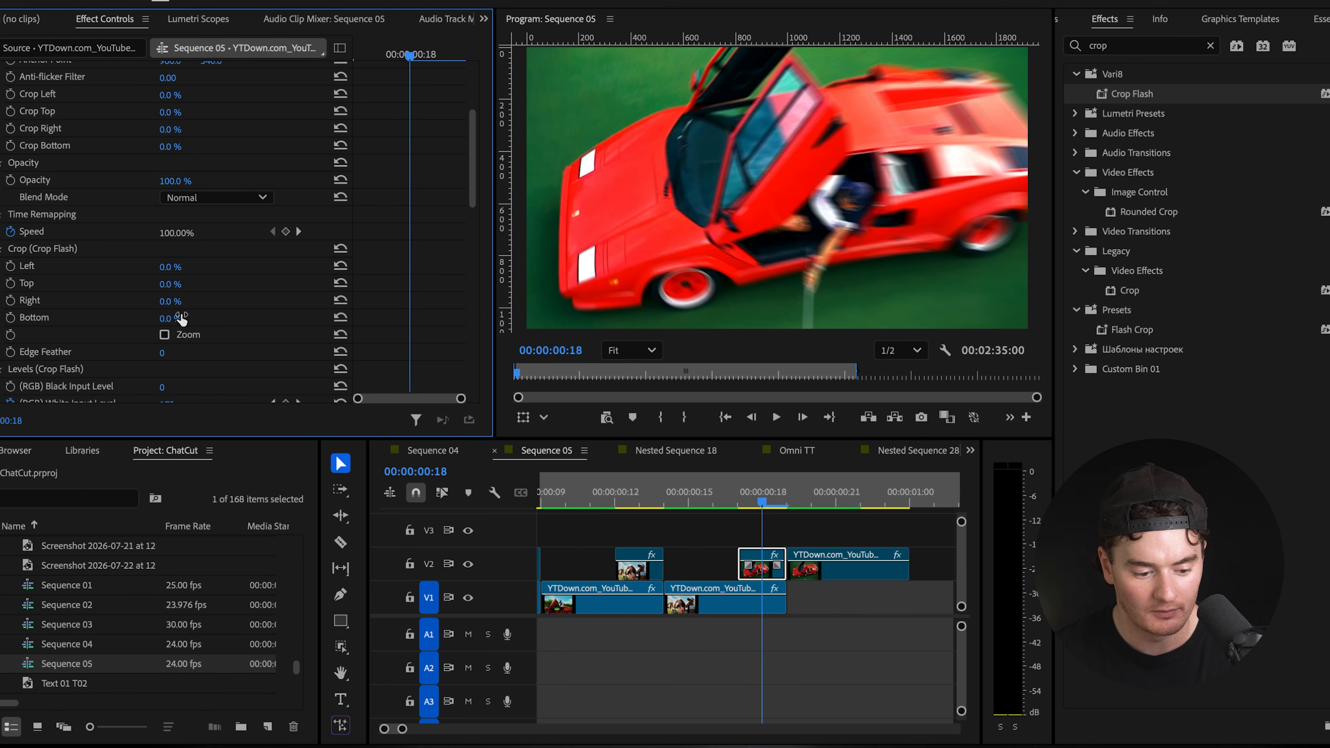
left_click_drag(176, 318, 625, 506)
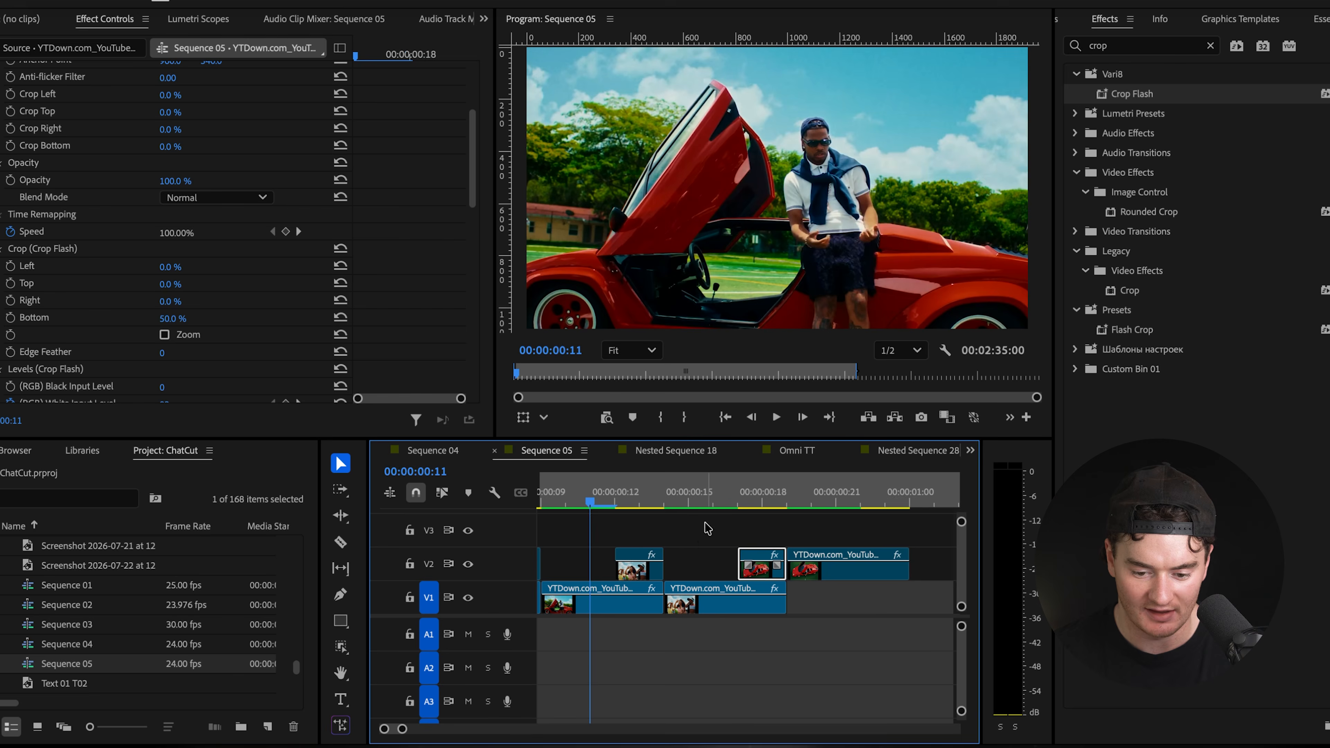
Move the remaining part of the fourth clip down to V1, starting at 00:00:00:19.
left_click(759, 592)
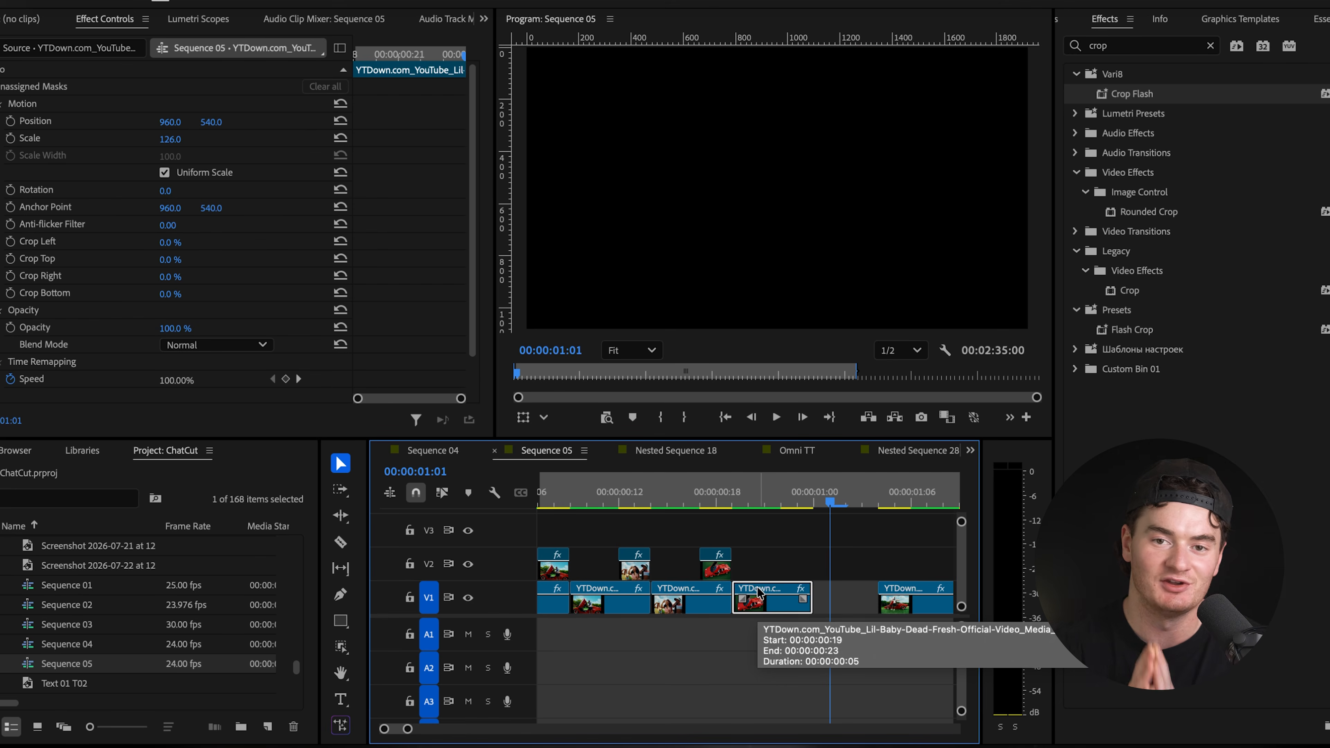